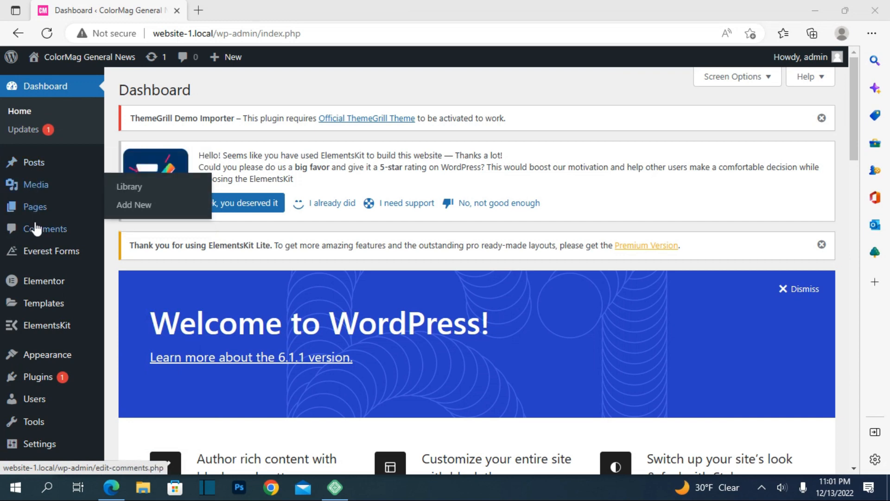
# Create a new page titled "elementor tutorial" and open it for editing with Elementor.
pyautogui.click(47, 212)
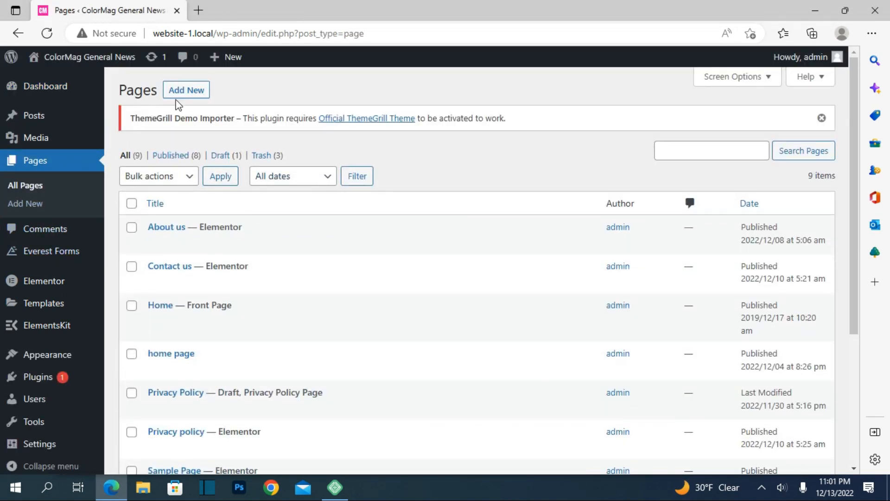
pyautogui.click(181, 97)
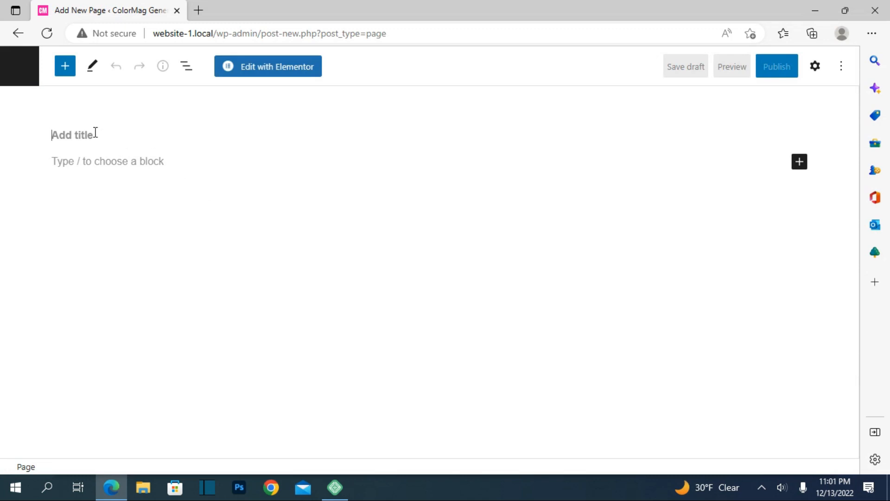
pyautogui.write('elementor tutorial')
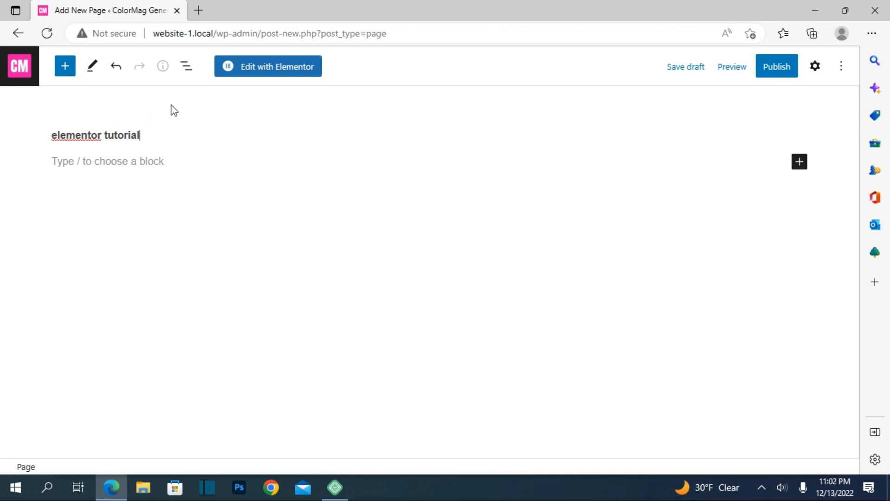
pyautogui.click(264, 66)
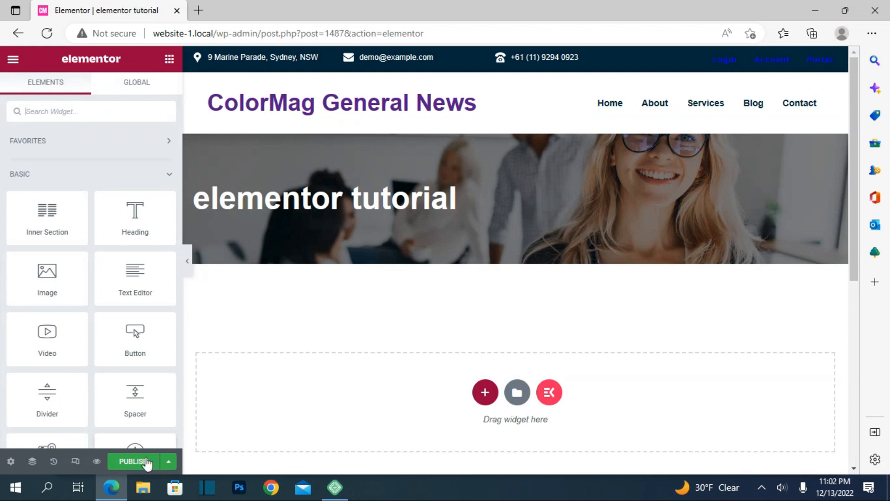
# Set the page layout to Elementor Full Width in the page settings.
pyautogui.click(10, 461)
pyautogui.click(154, 372)
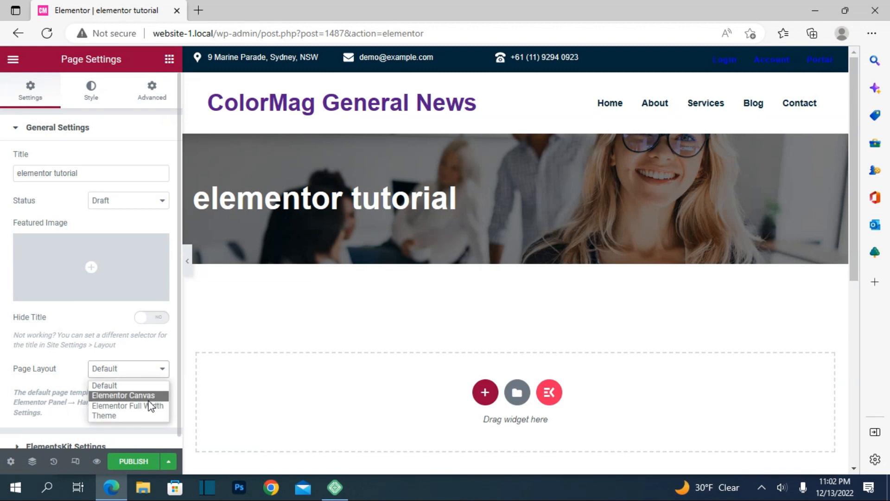
pyautogui.click(151, 406)
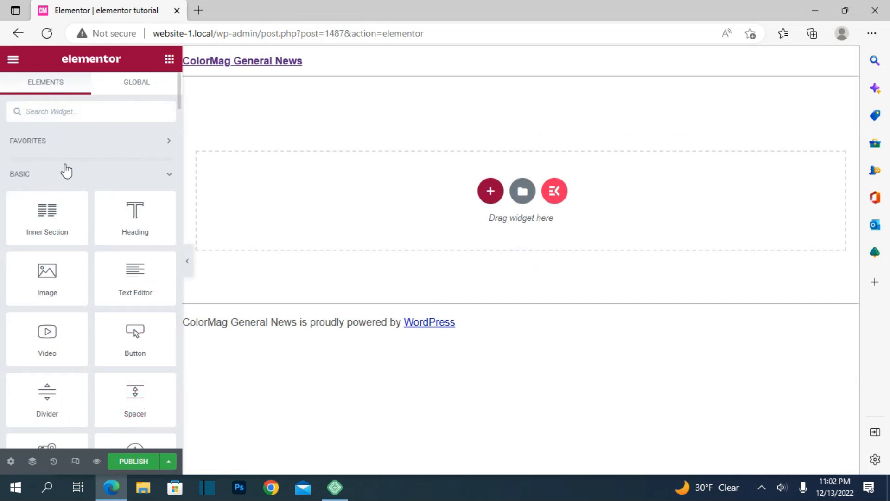
# Examine the available widgets in the Favorites, Basic and Pro categories.
pyautogui.click(170, 144)
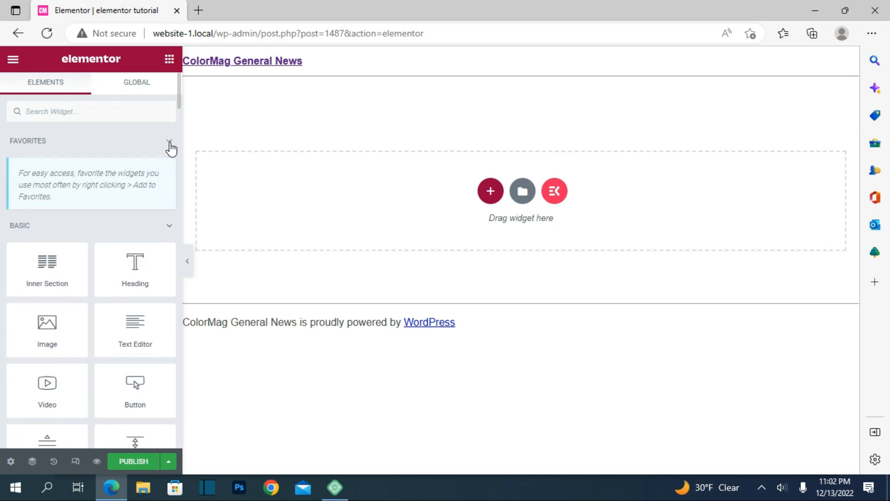
pyautogui.click(170, 143)
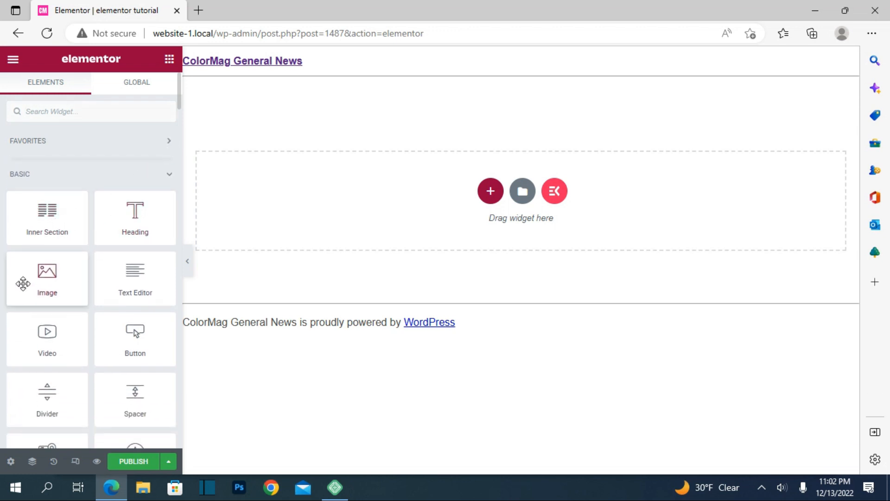
pyautogui.scroll(-2, 117, 269)
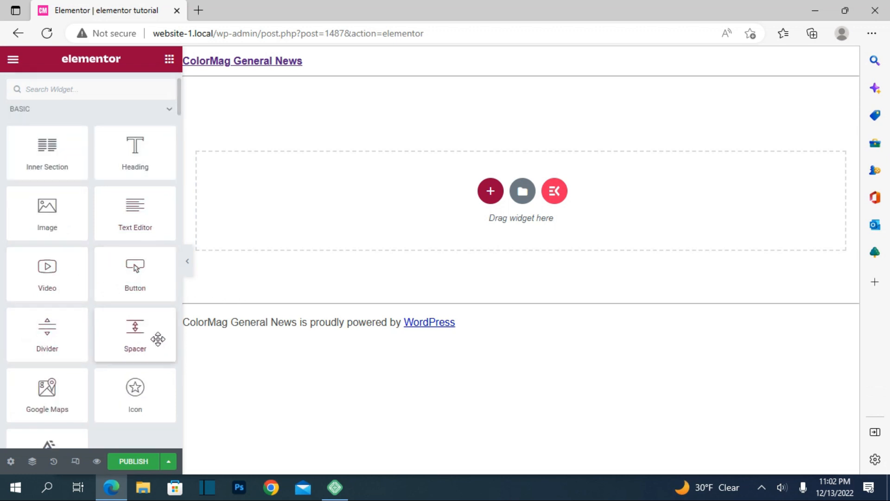
pyautogui.scroll(-3, 158, 336)
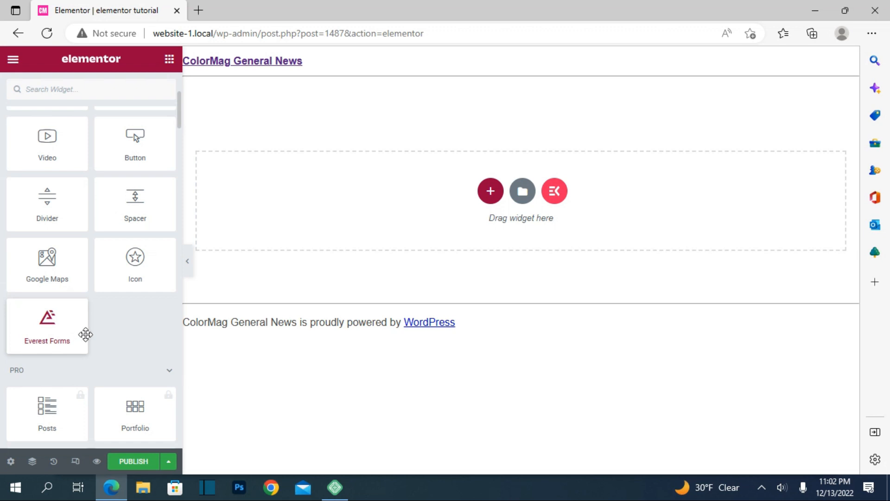
pyautogui.scroll(-3, 85, 334)
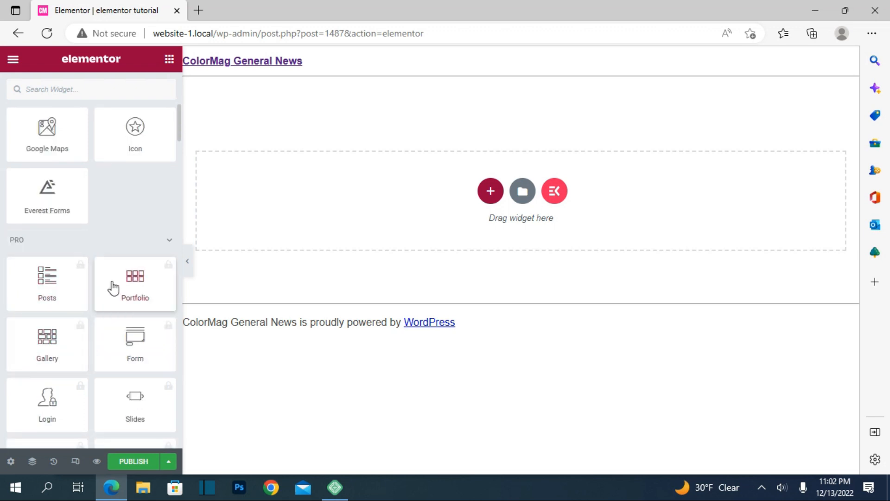
pyautogui.scroll(-5, 111, 288)
pyautogui.scroll(5, 114, 289)
pyautogui.scroll(2, 115, 290)
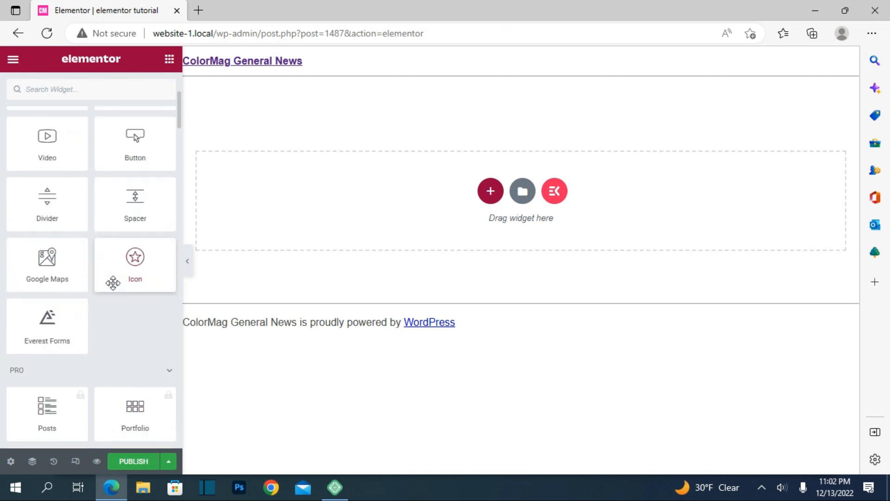
pyautogui.scroll(3, 112, 283)
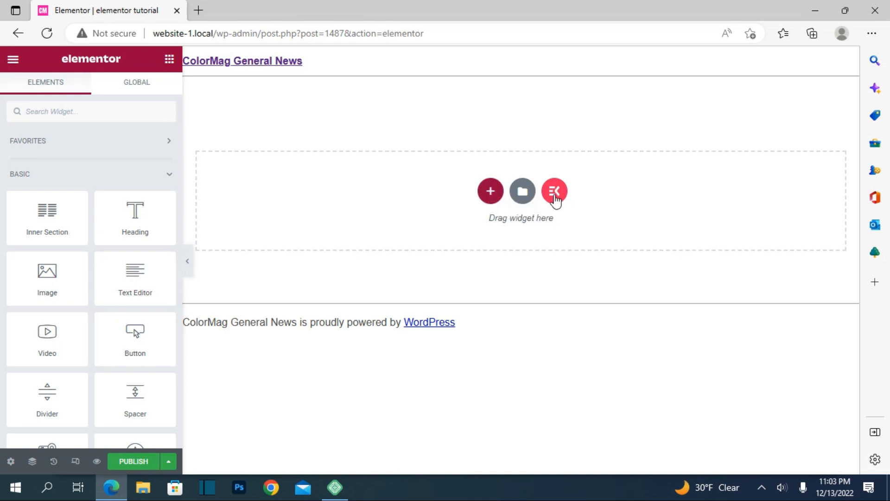
# Add a new section with a single-column structure to the page.
pyautogui.click(489, 191)
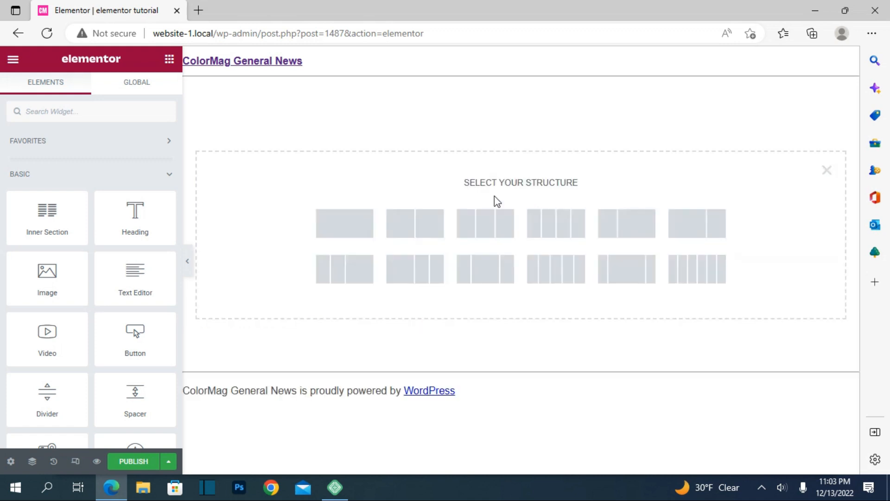
pyautogui.click(354, 233)
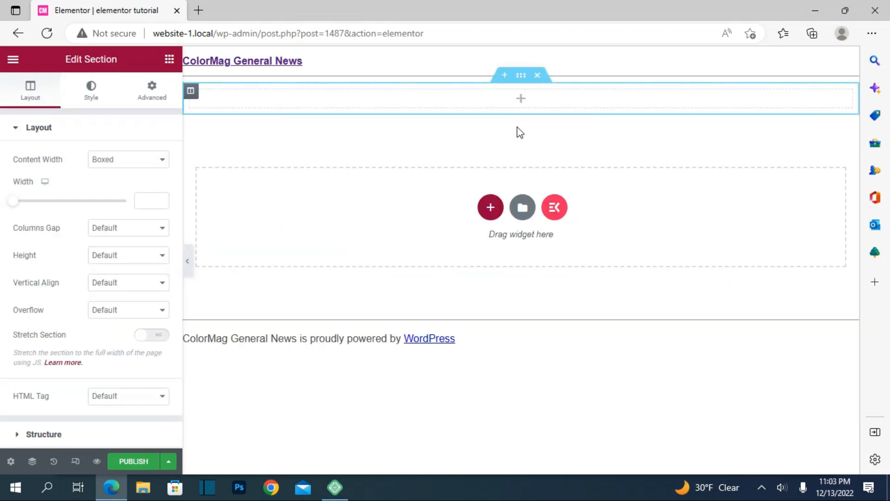
# Add a two-column section, an equal four-column section and a three-column section with a wide last column below the first one.
pyautogui.click(492, 207)
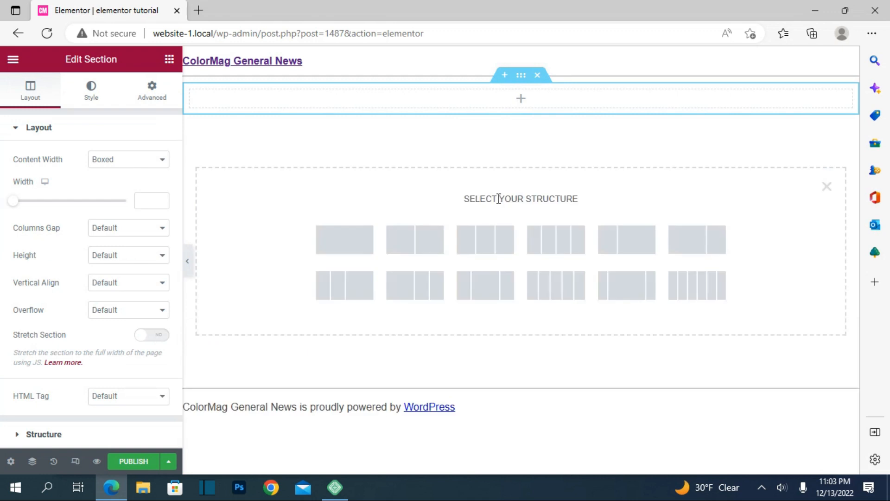
pyautogui.click(428, 249)
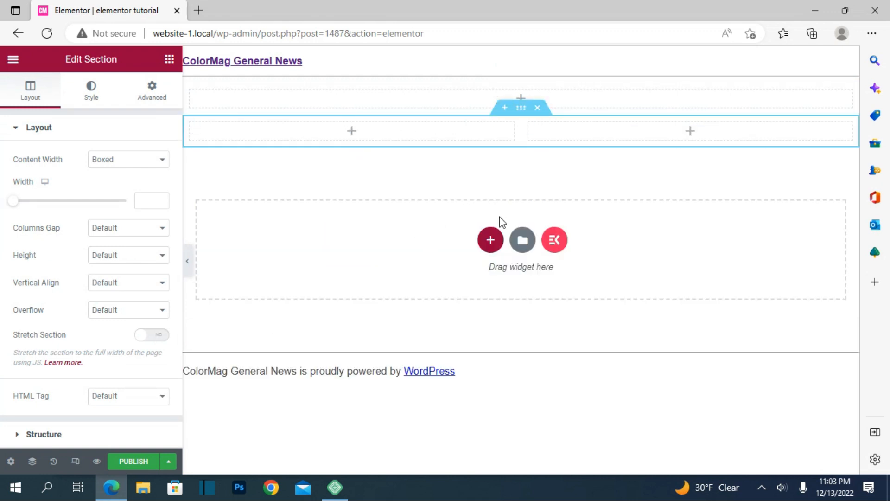
pyautogui.click(490, 240)
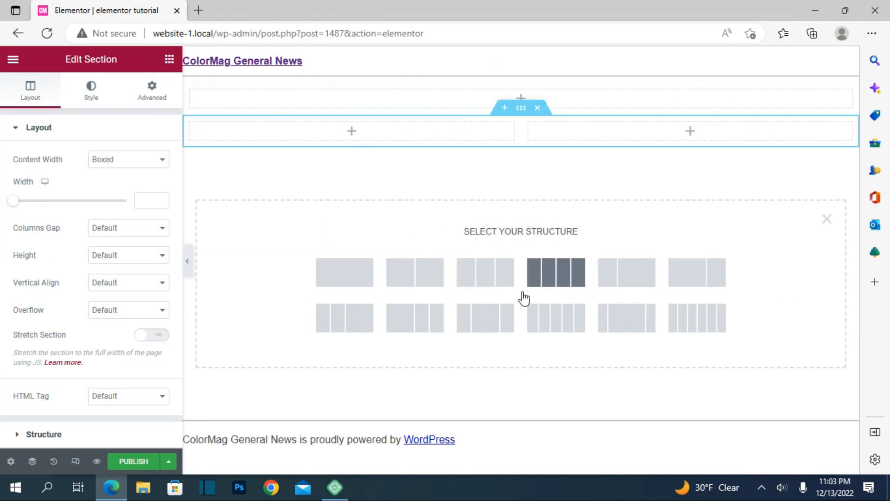
pyautogui.click(553, 277)
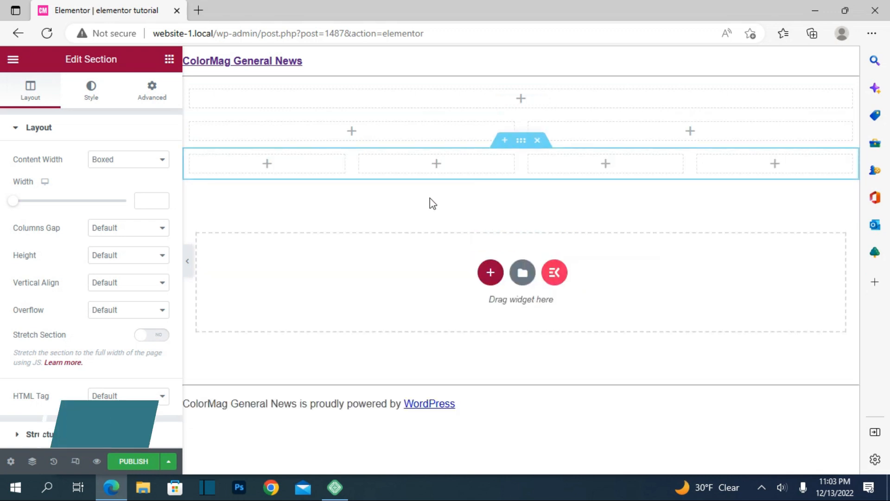
pyautogui.click(492, 271)
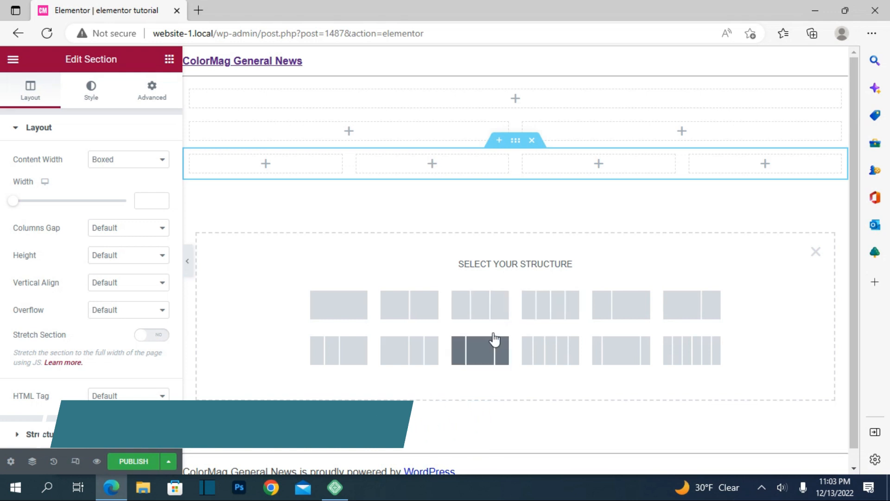
pyautogui.click(370, 359)
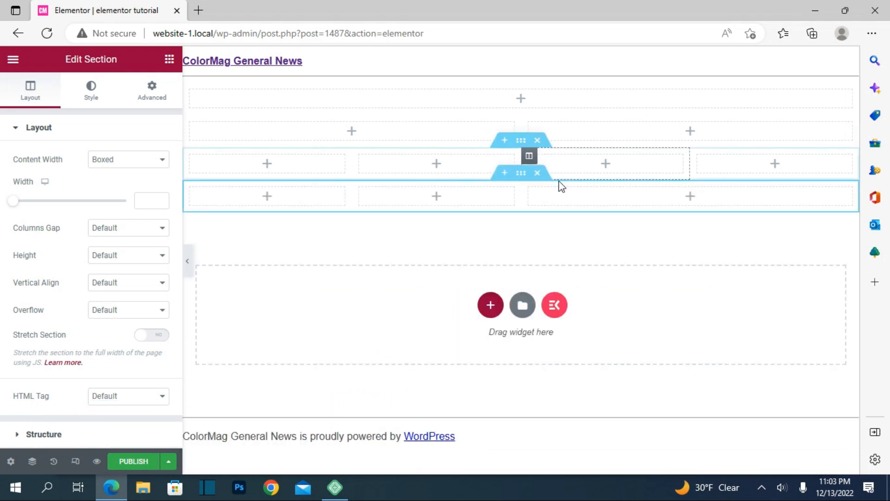
# Delete the three multi-column sections, keeping only the single-column section.
pyautogui.click(538, 173)
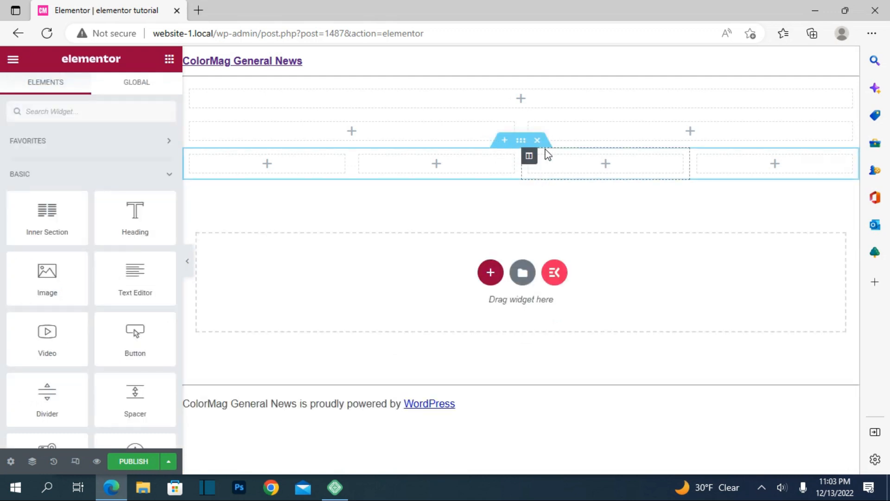
pyautogui.click(537, 143)
pyautogui.click(537, 111)
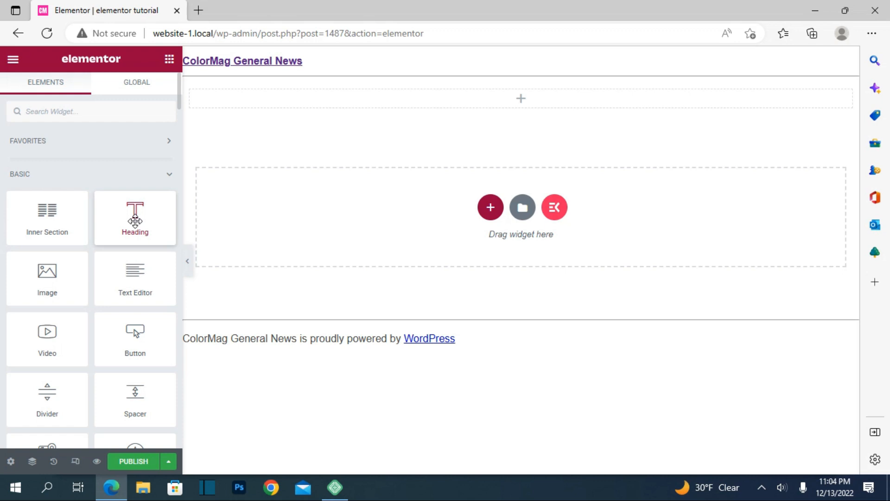
# Place a Heading widget in the single-column section.
pyautogui.moveTo(225, 201); pyautogui.dragTo(504, 93)
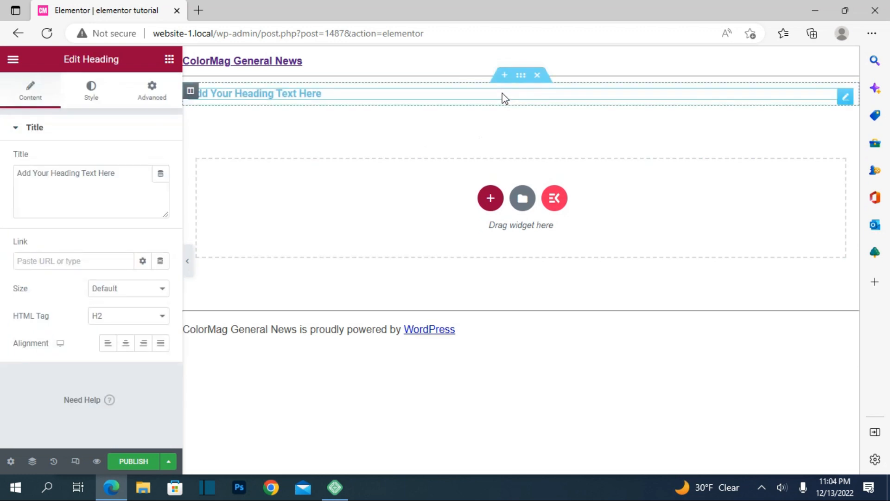
pyautogui.click(350, 93)
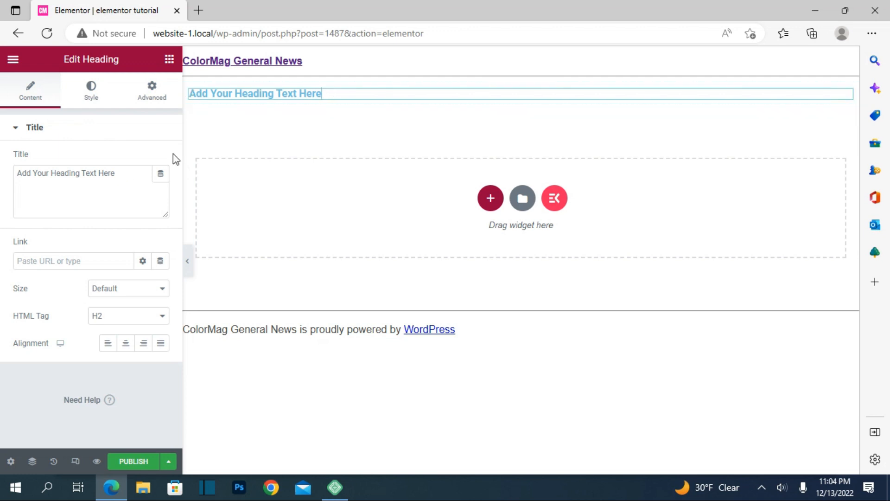
# Replace the heading's placeholder title with "Welcome to Our TechLife".
pyautogui.click(127, 174)
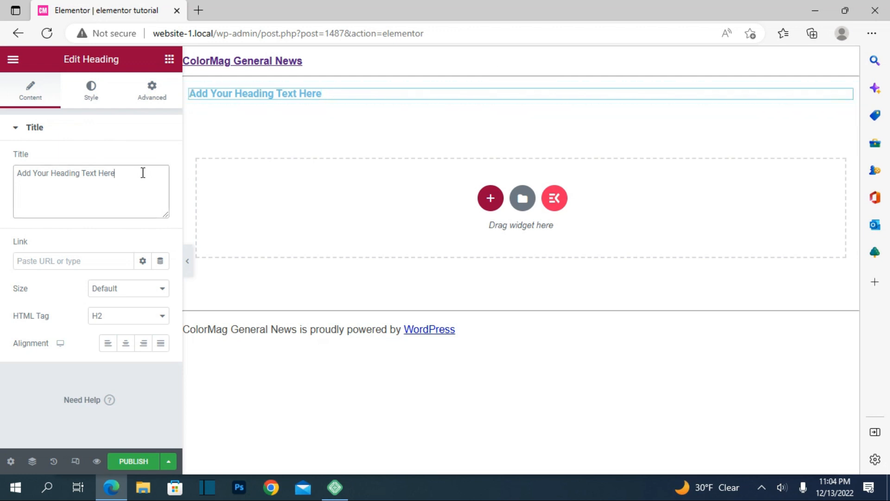
pyautogui.press('BackSpace')
pyautogui.press('BackSpace')
pyautogui.press('BackSpace')
pyautogui.press('BackSpace')
pyautogui.press('BackSpace')
pyautogui.press('BackSpace')
pyautogui.press('BackSpace')
pyautogui.press('BackSpace')
pyautogui.press('BackSpace')
pyautogui.press('BackSpace')
pyautogui.press('BackSpace')
pyautogui.press('BackSpace')
pyautogui.press('BackSpace')
pyautogui.press('BackSpace')
pyautogui.press('BackSpace')
pyautogui.press('BackSpace')
pyautogui.press('BackSpace')
pyautogui.press('BackSpace')
pyautogui.press('BackSpace')
pyautogui.press('BackSpace')
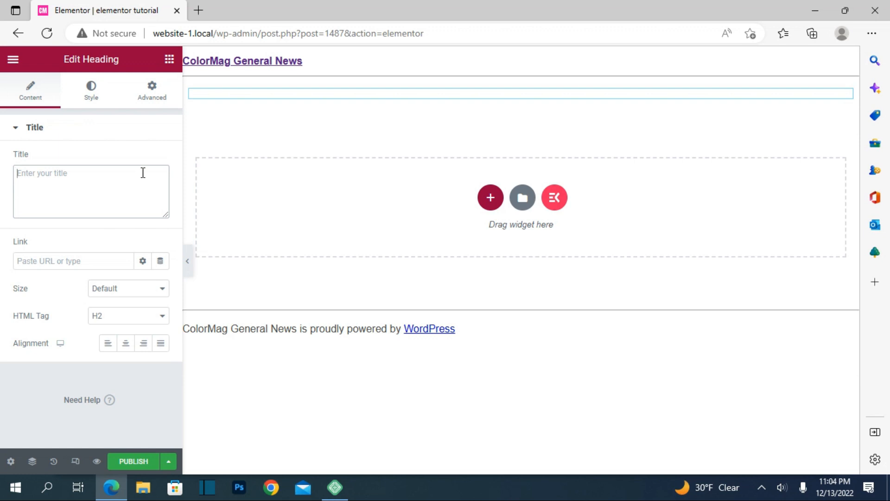
pyautogui.write('Welcome to Our TechLife')
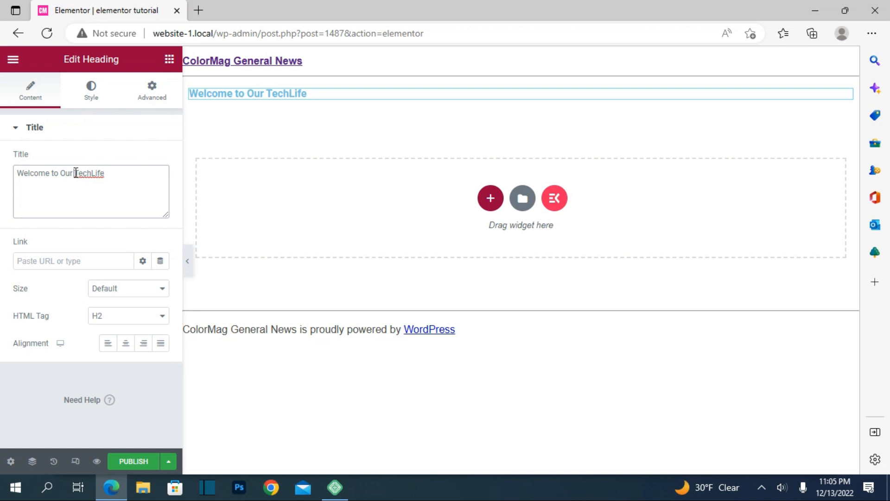
# Remove the word "Our" from the heading title to make it "Welcome to TechLife".
pyautogui.click(75, 173)
pyautogui.press('BackSpace')
pyautogui.press('BackSpace')
pyautogui.press('BackSpace')
pyautogui.press('BackSpace')
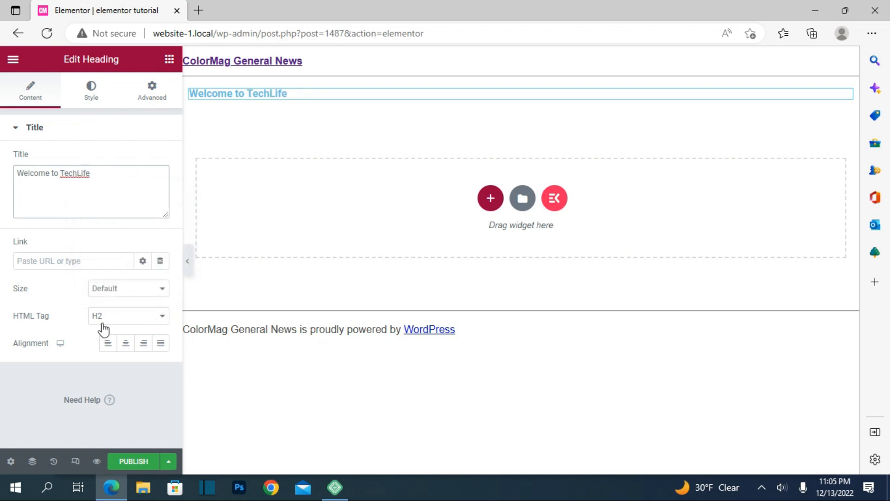
# Try the heading sizes Small, Large and XXL, and return the size to Default.
pyautogui.click(45, 261)
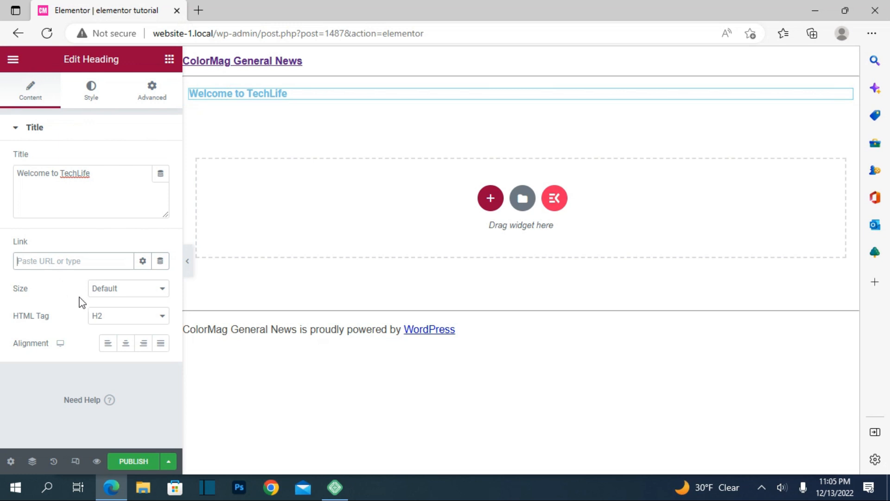
pyautogui.click(164, 290)
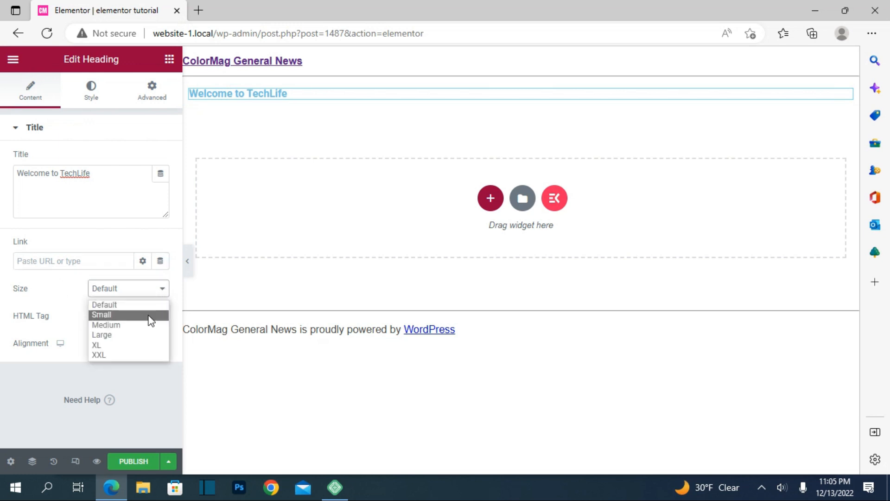
pyautogui.click(149, 315)
pyautogui.click(162, 288)
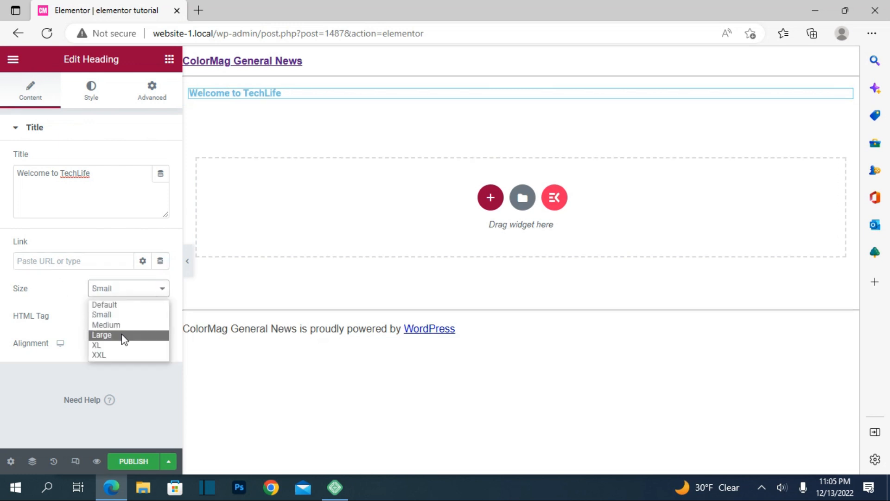
pyautogui.click(125, 335)
pyautogui.click(155, 291)
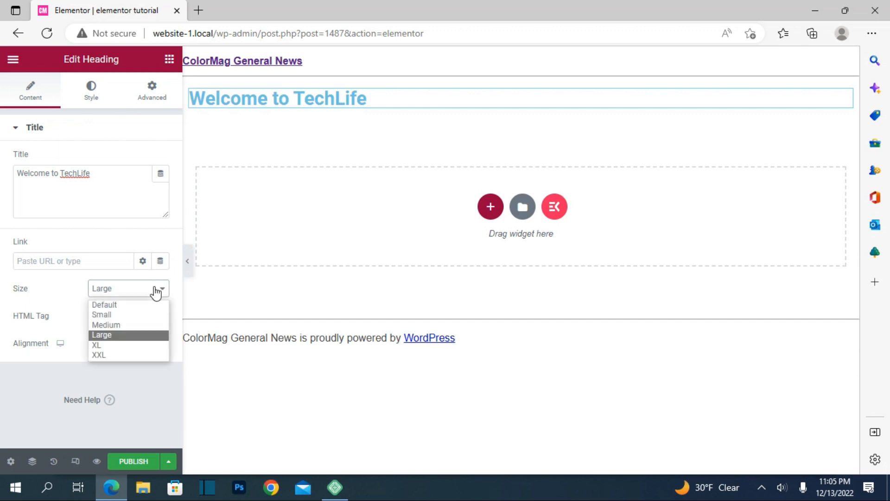
pyautogui.click(124, 358)
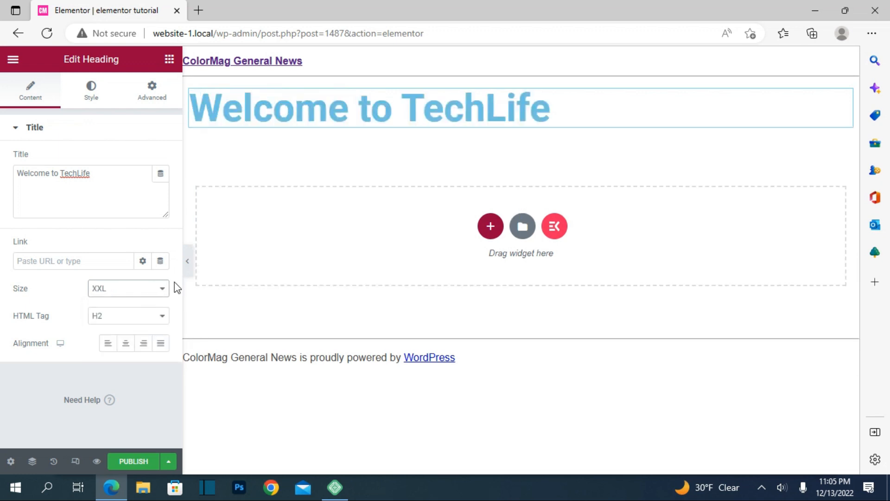
pyautogui.click(163, 292)
pyautogui.click(142, 305)
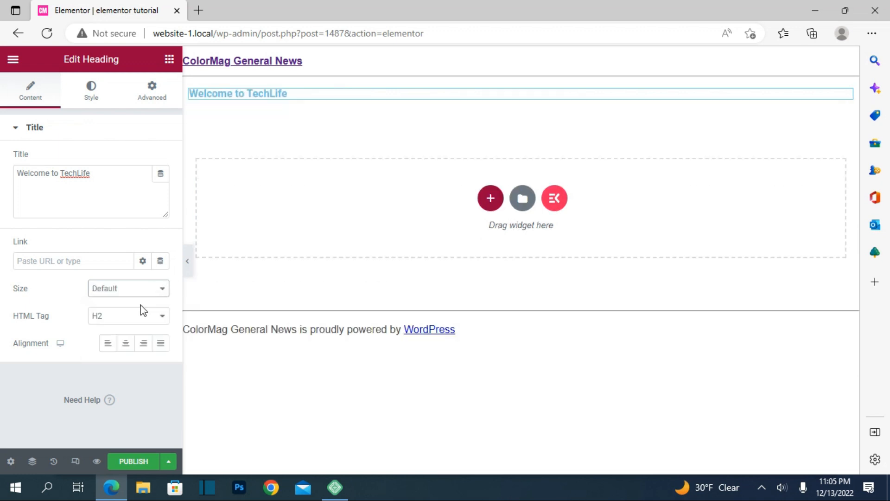
# Try the H5 HTML tag on the heading, and set the tag to H1.
pyautogui.click(161, 320)
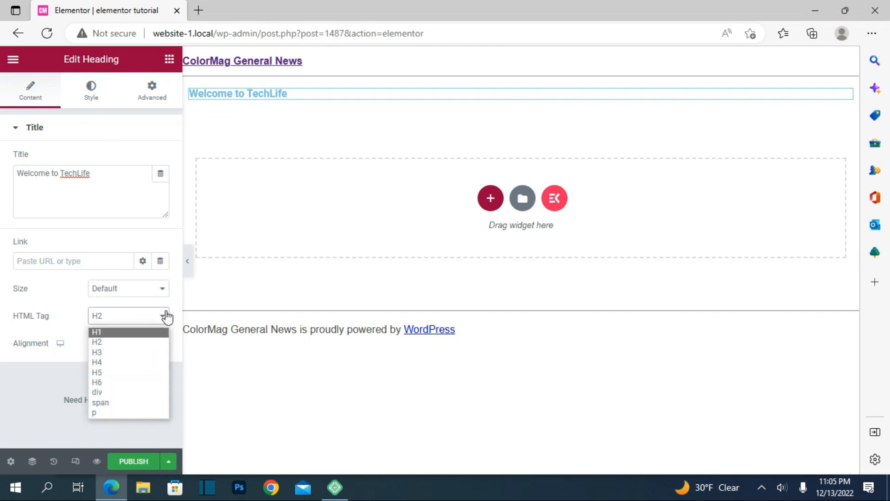
pyautogui.click(160, 373)
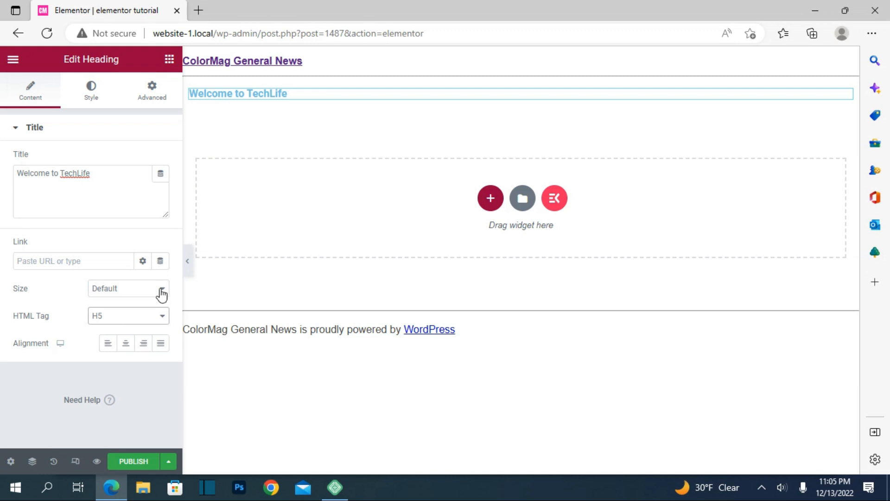
pyautogui.click(161, 320)
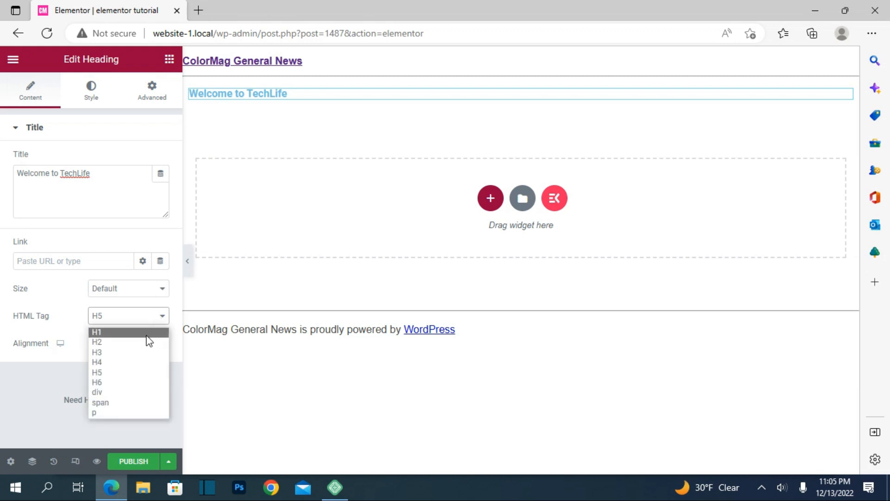
pyautogui.click(147, 334)
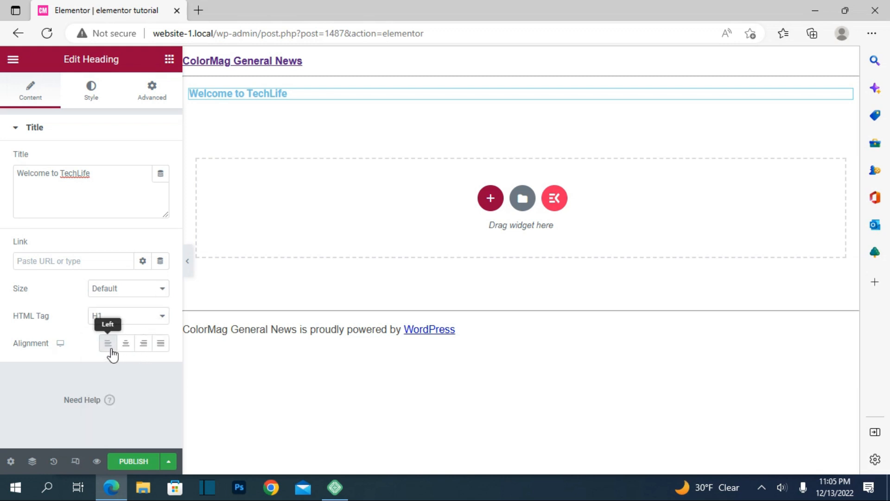
# Try the center, right and justified alignments on the heading.
pyautogui.click(130, 353)
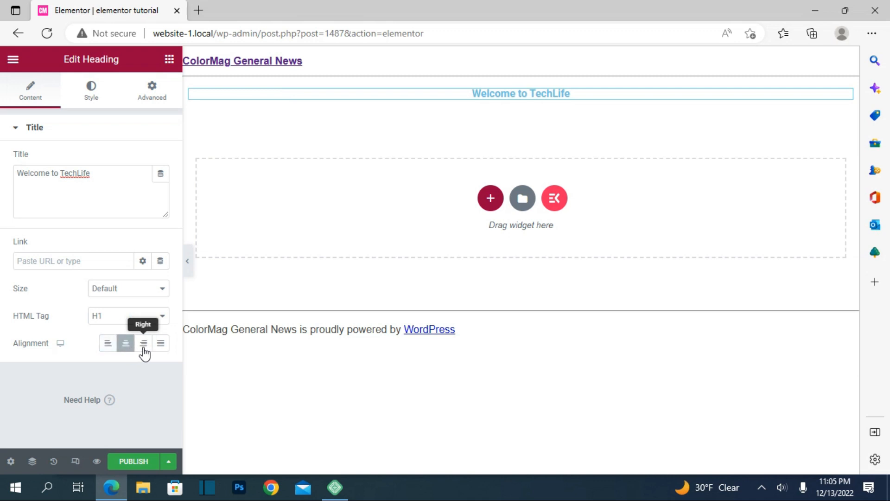
pyautogui.click(143, 353)
pyautogui.click(163, 353)
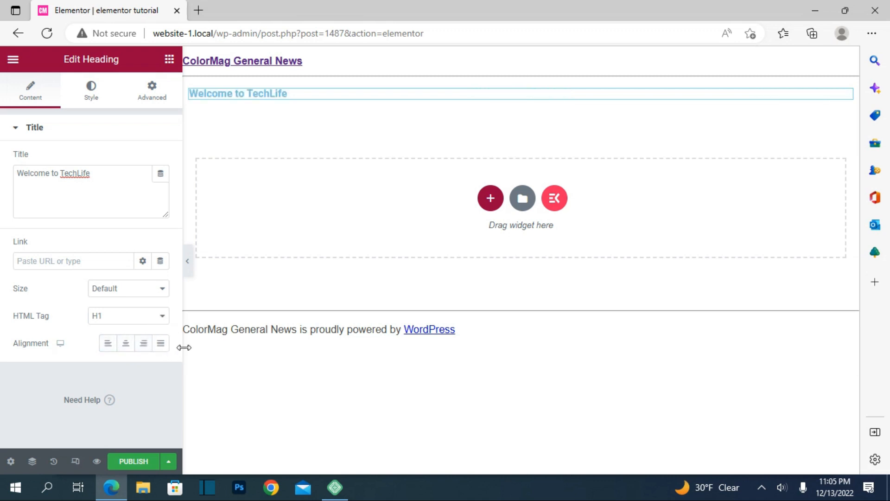
# Try several darker and lighter blues for the heading's text color, and set it to purple #9D5FCB.
pyautogui.click(92, 87)
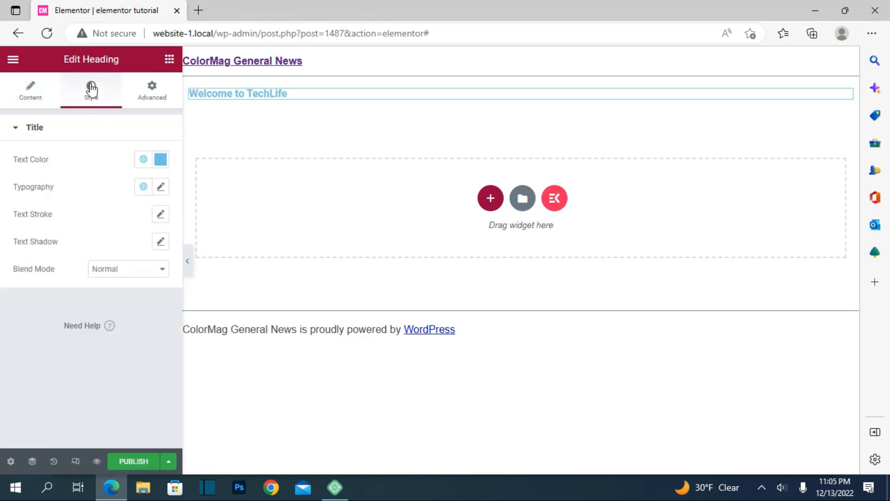
pyautogui.click(161, 159)
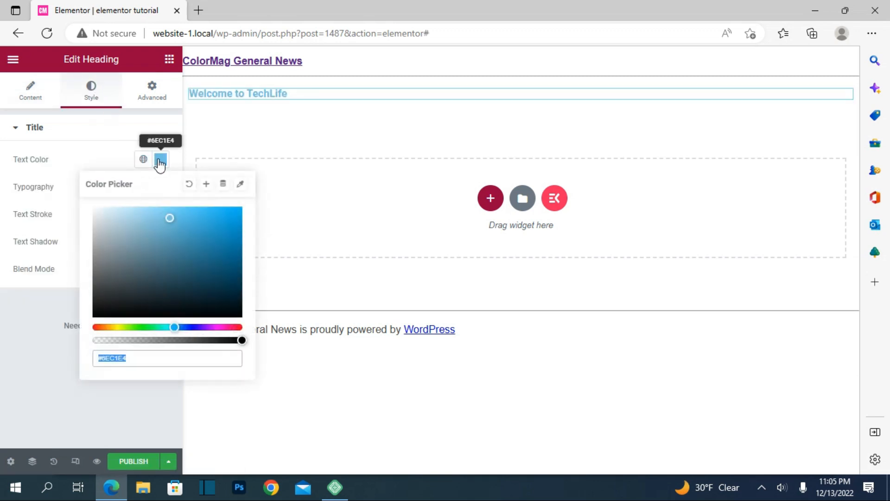
pyautogui.click(167, 269)
pyautogui.click(192, 249)
pyautogui.click(208, 273)
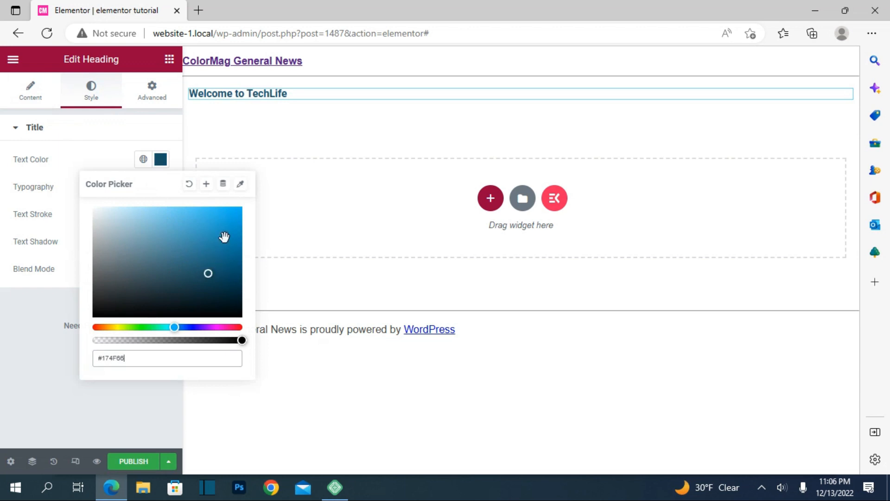
pyautogui.click(225, 237)
pyautogui.click(172, 228)
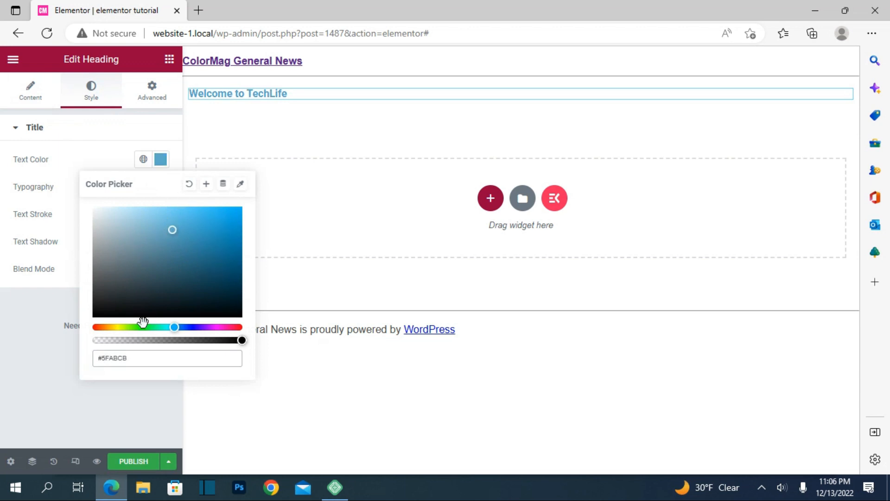
pyautogui.click(178, 327)
pyautogui.moveTo(179, 327); pyautogui.dragTo(201, 327)
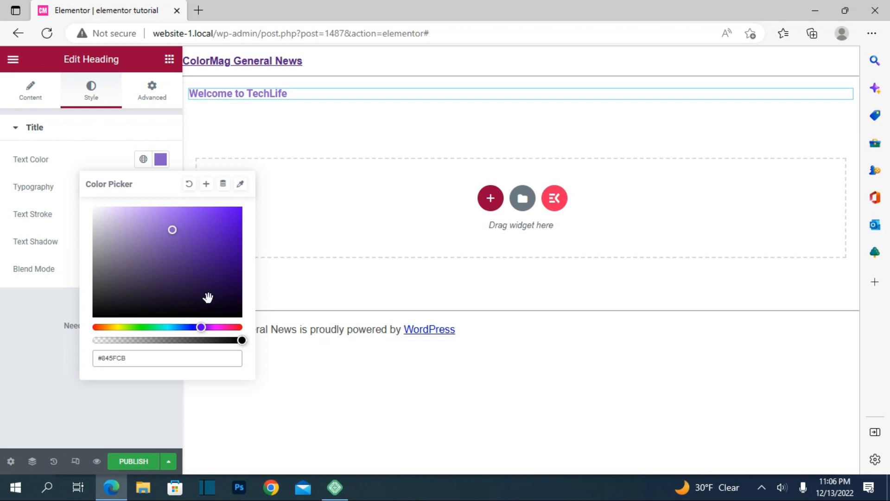
pyautogui.click(199, 327)
pyautogui.moveTo(187, 331); pyautogui.dragTo(207, 331)
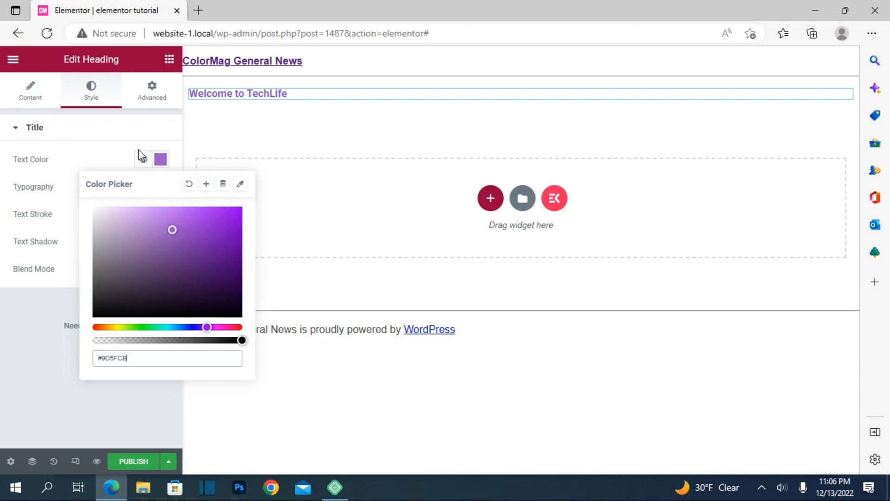
pyautogui.click(96, 158)
# Try the Secondary and Text global fonts on the heading, and apply the Accent global font.
pyautogui.click(144, 187)
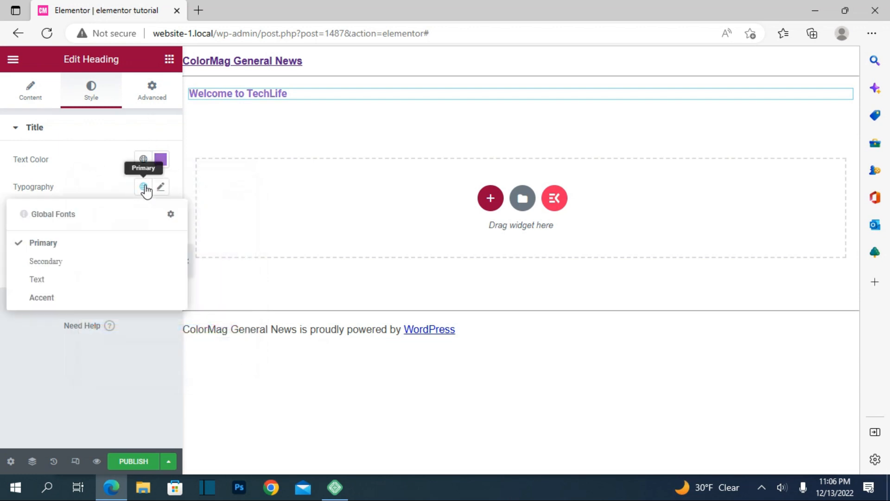
pyautogui.click(92, 262)
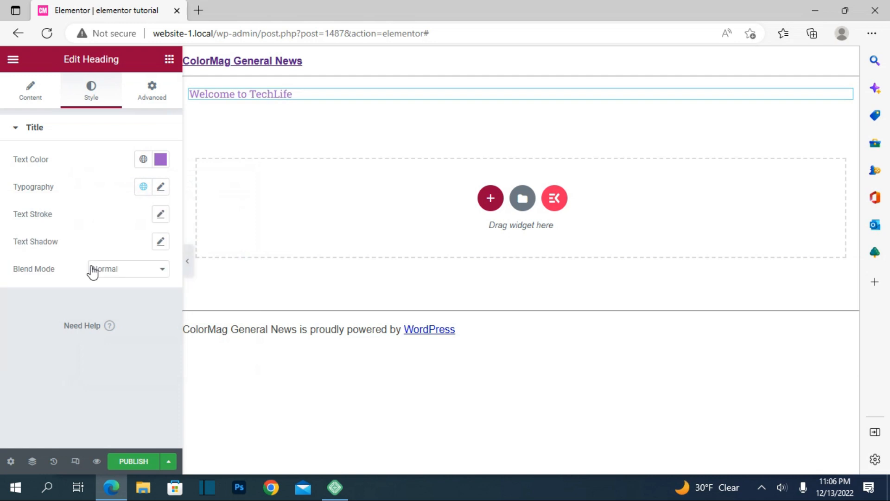
pyautogui.click(146, 188)
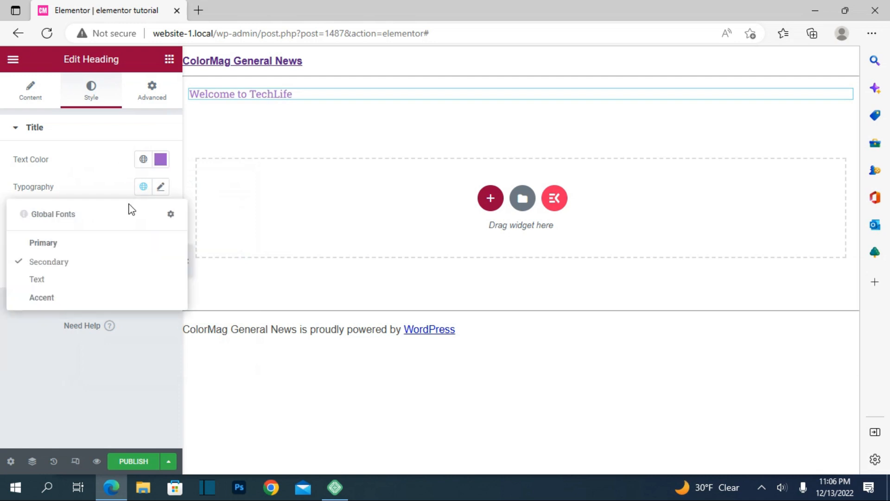
pyautogui.click(85, 278)
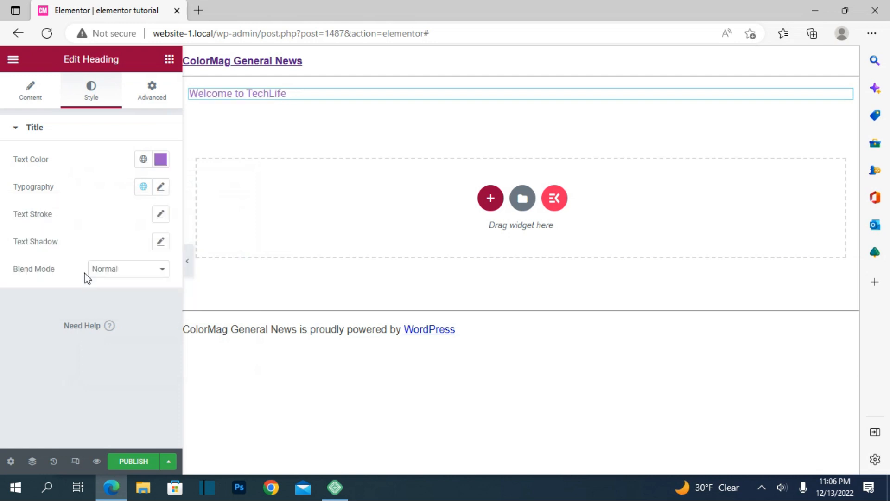
pyautogui.click(144, 187)
pyautogui.click(77, 295)
# Add a text shadow to the heading with blur 0 and a horizontal offset of -3.
pyautogui.click(161, 242)
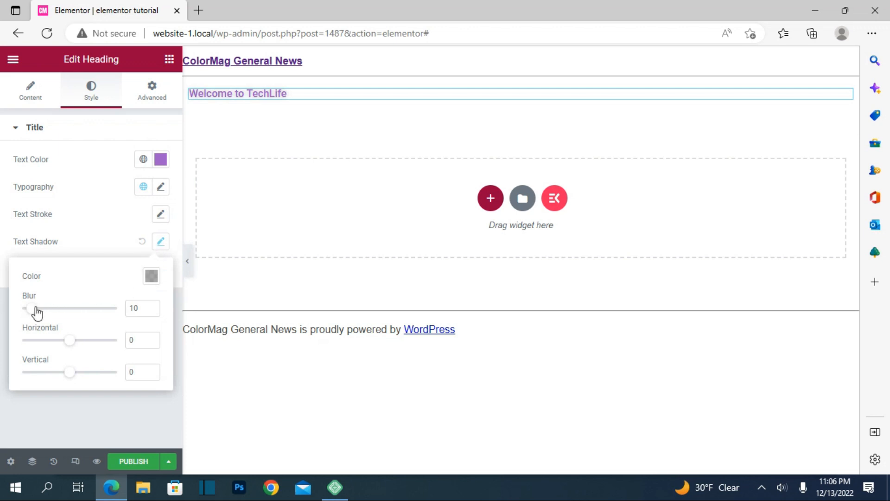
pyautogui.moveTo(37, 313)
pyautogui.mouseDown()
pyautogui.moveTo(111, 312)
pyautogui.moveTo(37, 310)
pyautogui.mouseUp()
pyautogui.moveTo(69, 340)
pyautogui.mouseDown()
pyautogui.moveTo(113, 339)
pyautogui.moveTo(50, 340)
pyautogui.moveTo(68, 340)
pyautogui.mouseUp()
pyautogui.moveTo(36, 310); pyautogui.dragTo(12, 310)
pyautogui.click(113, 244)
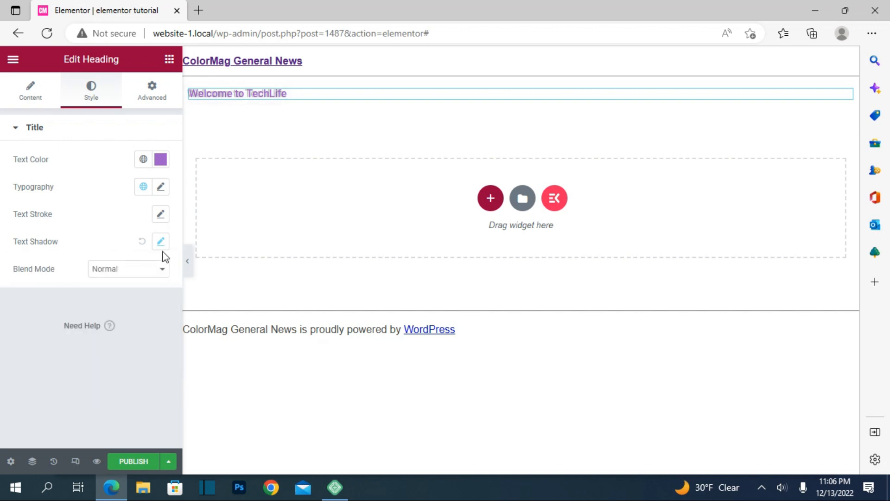
# Look through the heading's text stroke settings and blend mode options.
pyautogui.click(167, 222)
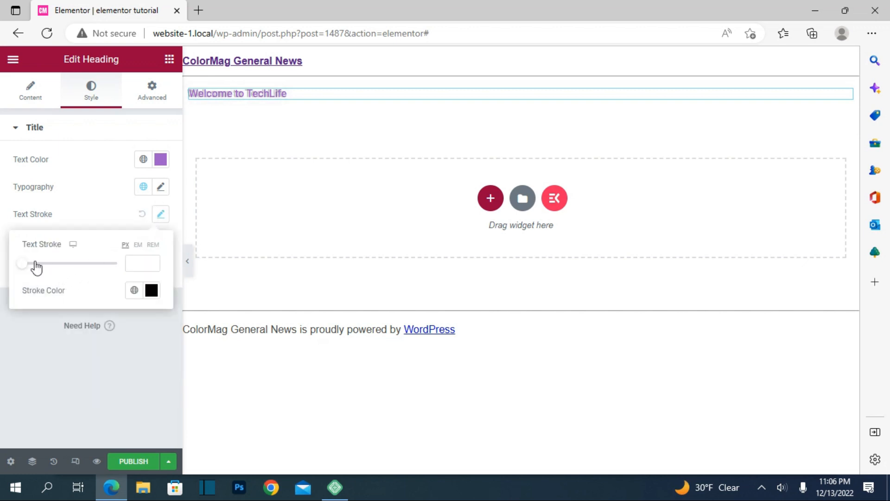
pyautogui.click(110, 215)
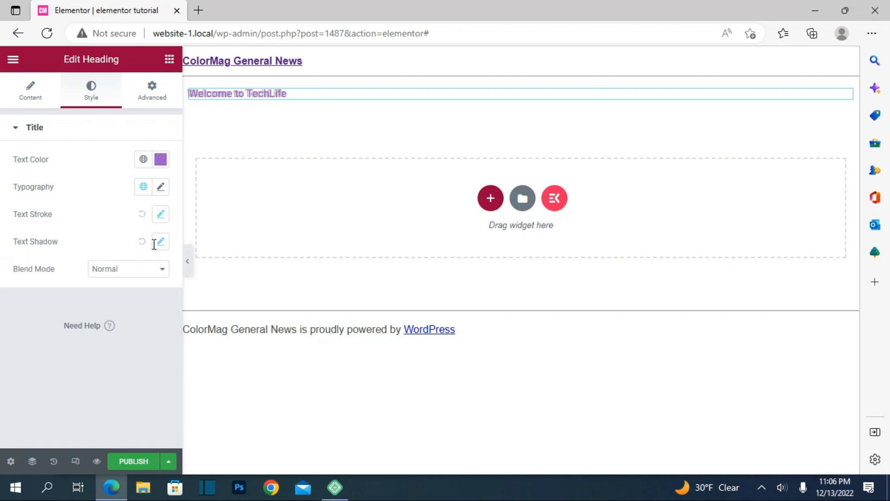
pyautogui.click(154, 272)
pyautogui.click(126, 307)
# Increase the blur of the heading's text shadow and leave the heading's settings.
pyautogui.click(161, 242)
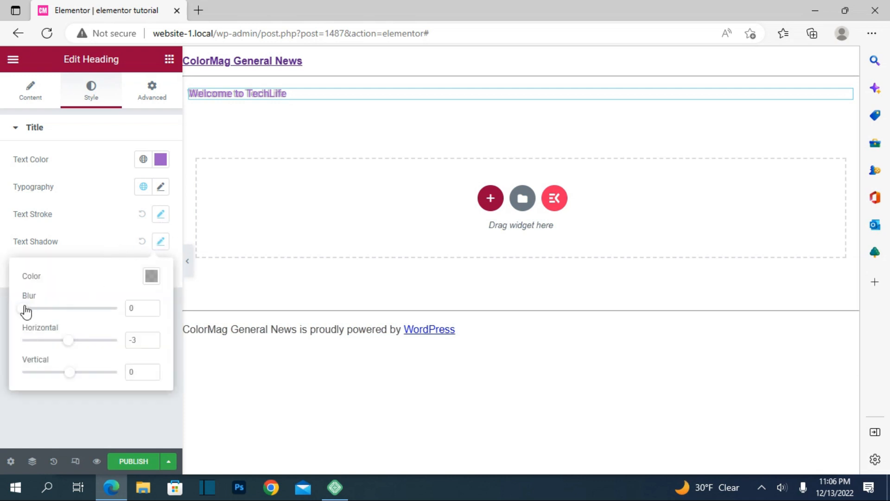
pyautogui.moveTo(24, 308); pyautogui.dragTo(35, 313)
pyautogui.click(170, 59)
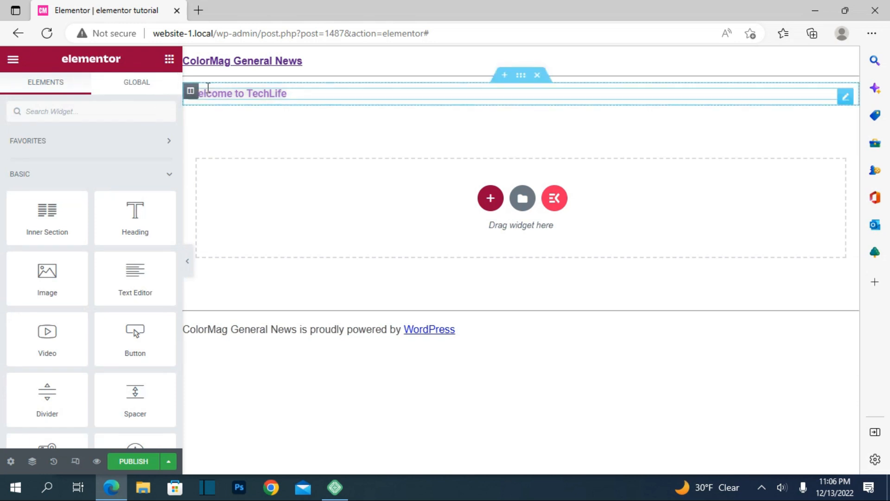
# Set the Welcome to TechLife heading's margin to 8 px on all four linked sides.
pyautogui.click(207, 88)
pyautogui.click(155, 103)
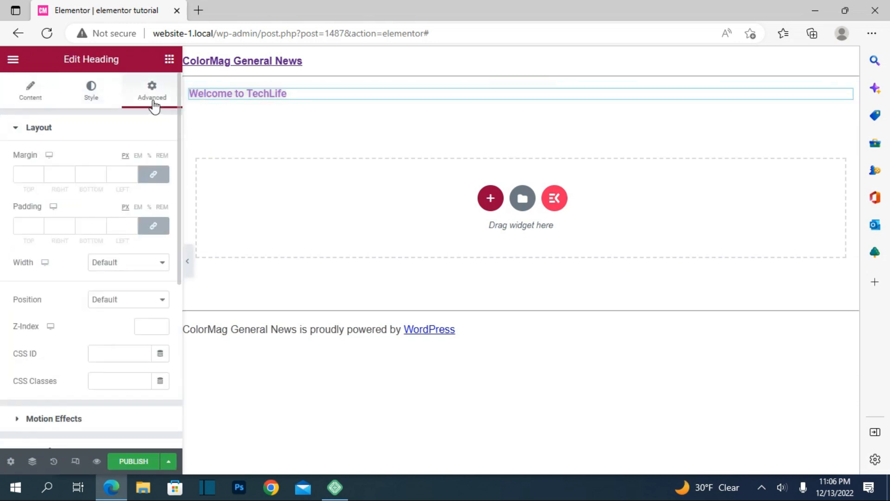
pyautogui.click(39, 177)
pyautogui.click(38, 176)
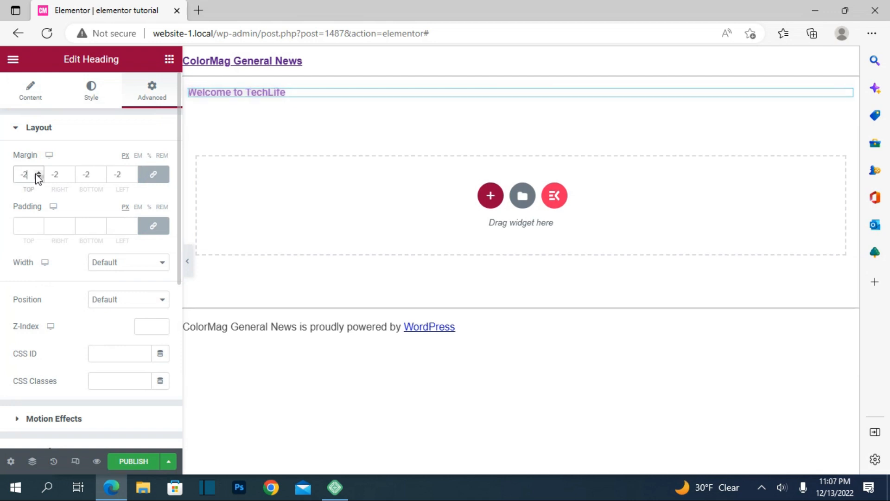
pyautogui.click(40, 173)
pyautogui.click(39, 173)
pyautogui.click(39, 173)
pyautogui.click(39, 173)
pyautogui.click(39, 173)
pyautogui.click(39, 173)
pyautogui.click(39, 173)
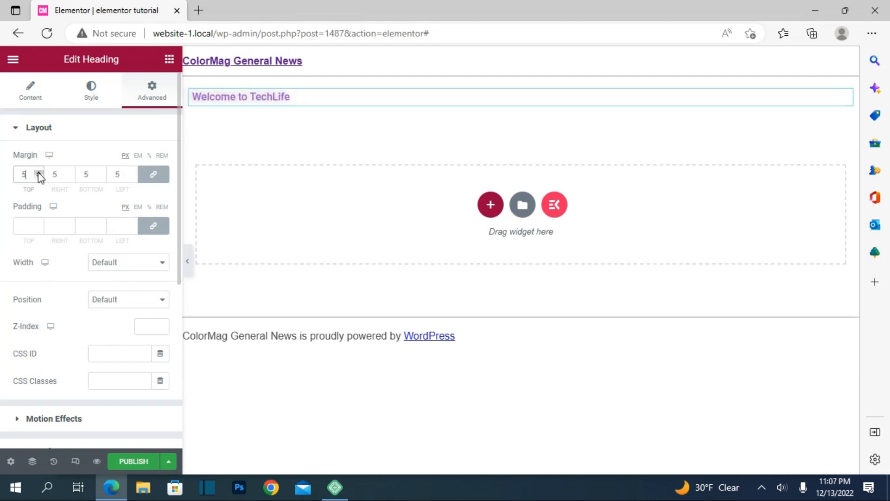
pyautogui.click(39, 176)
pyautogui.click(39, 177)
pyautogui.click(41, 171)
pyautogui.click(42, 171)
pyautogui.click(42, 172)
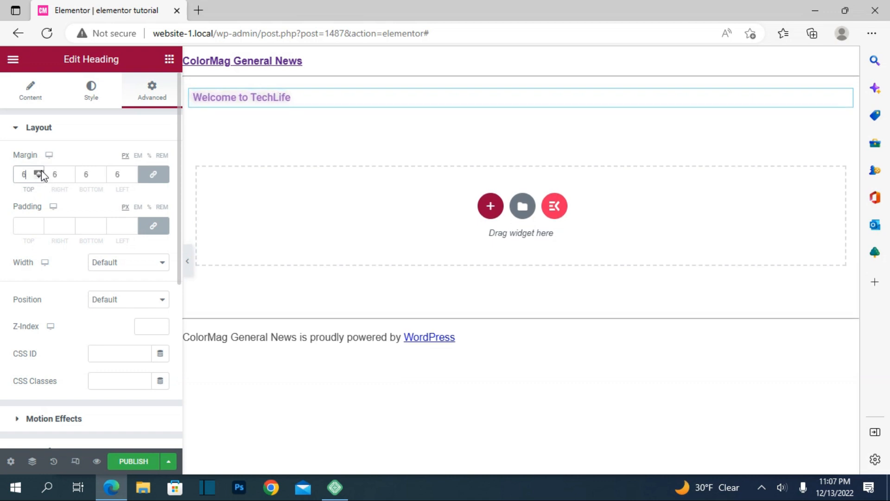
pyautogui.click(41, 172)
pyautogui.click(42, 171)
# Set the heading widget's width to Full Width (100%).
pyautogui.scroll(-1, 28, 221)
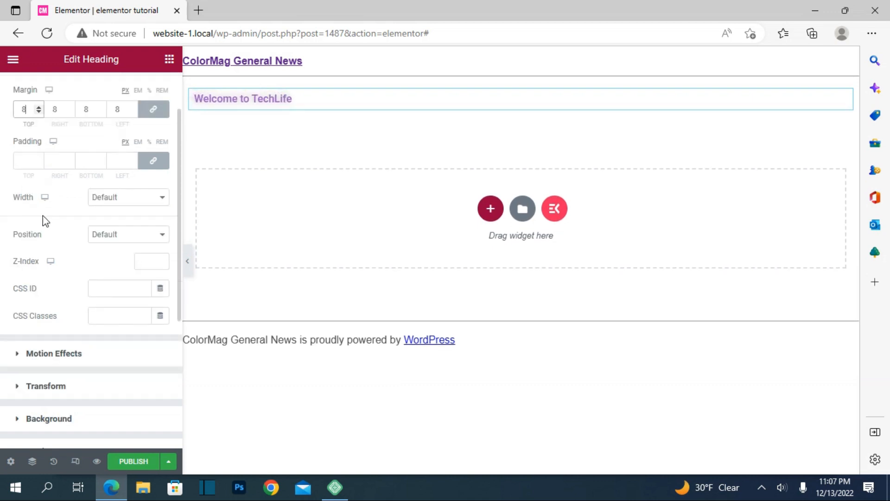
pyautogui.click(166, 197)
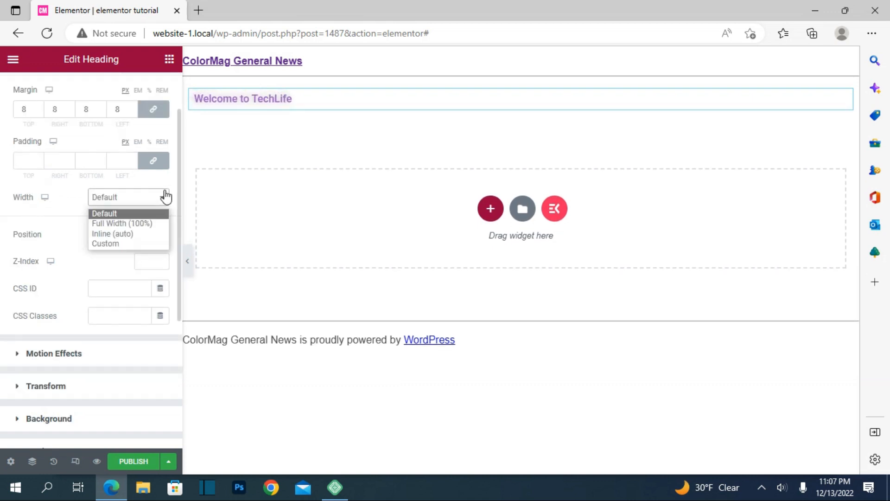
pyautogui.click(104, 224)
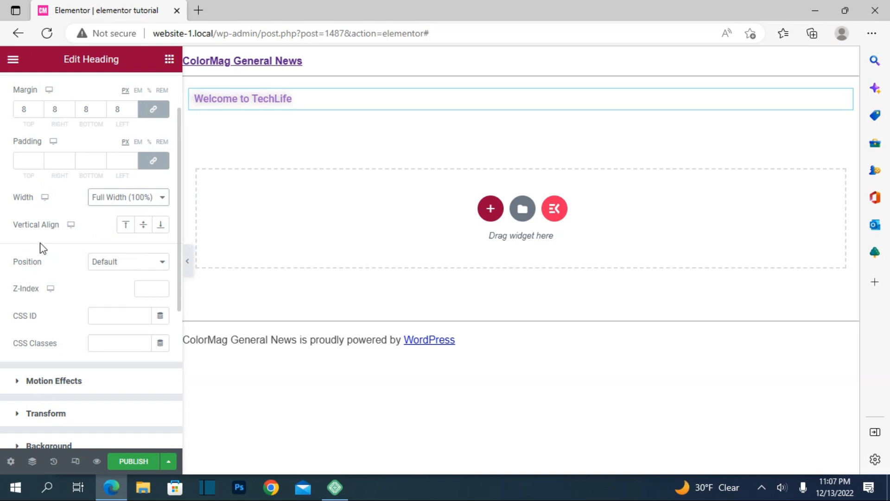
# Give the heading the Zoom In entrance animation.
pyautogui.scroll(-2, 41, 249)
pyautogui.click(54, 250)
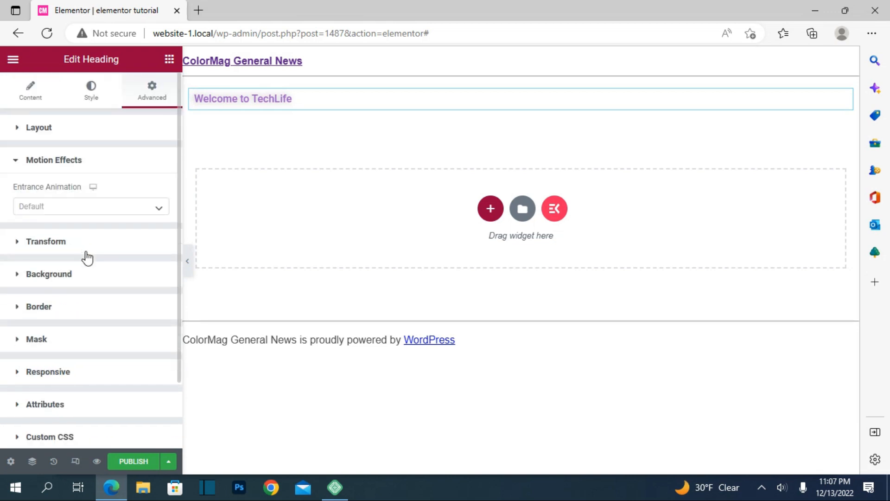
pyautogui.click(156, 207)
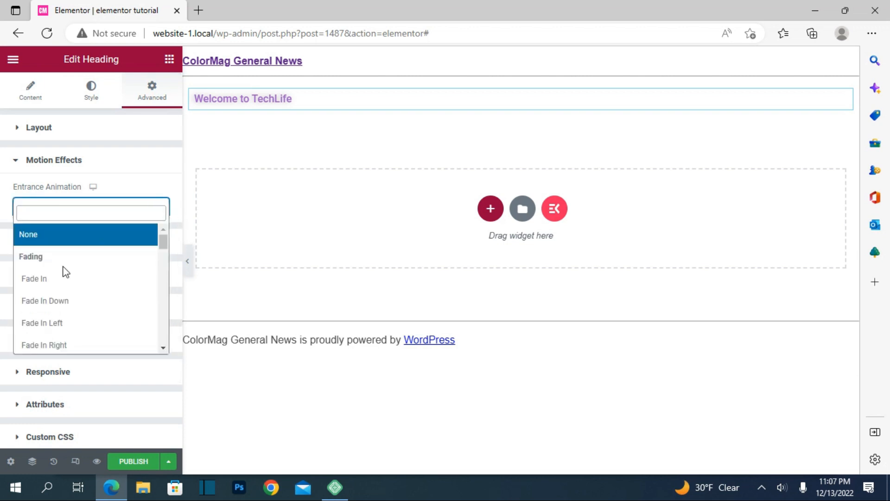
pyautogui.scroll(-3, 52, 265)
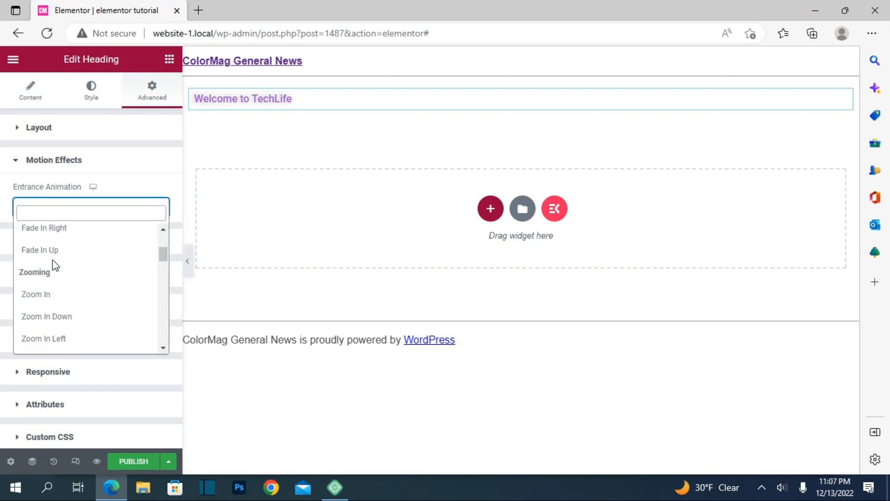
pyautogui.scroll(-1, 50, 244)
pyautogui.doubleClick(43, 256)
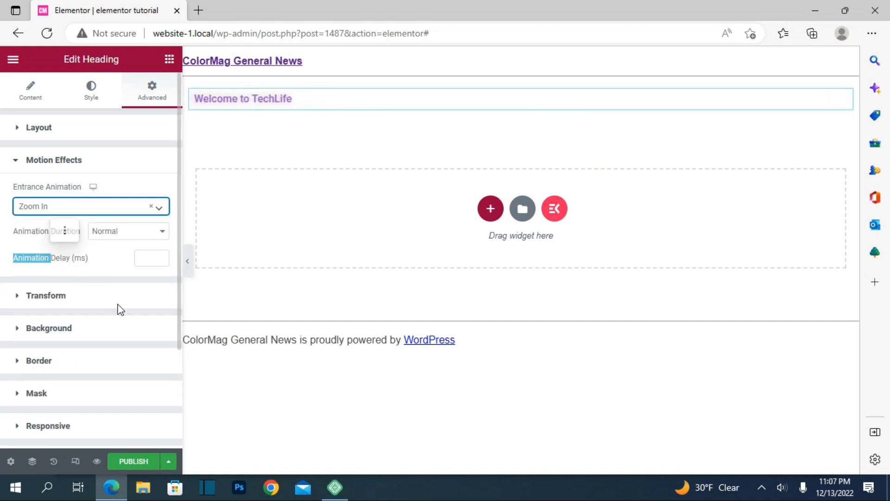
# Give the heading a classic background in dark red, #702525.
pyautogui.click(84, 301)
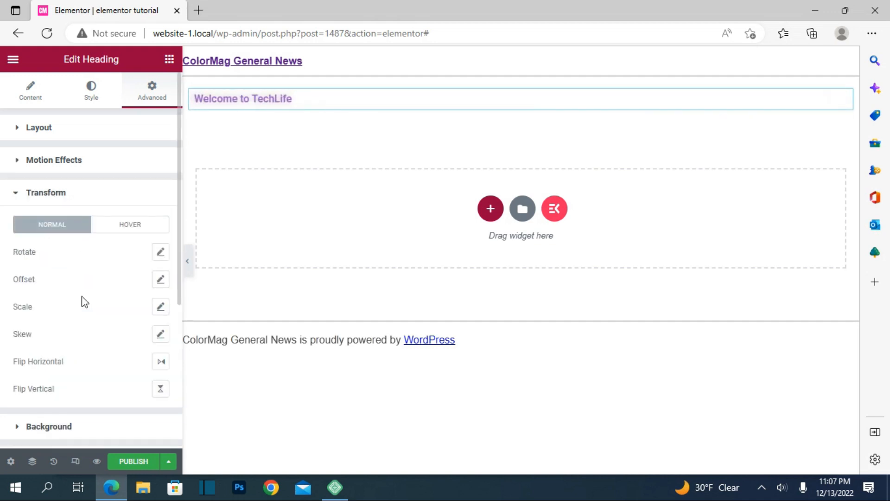
pyautogui.scroll(-3, 83, 302)
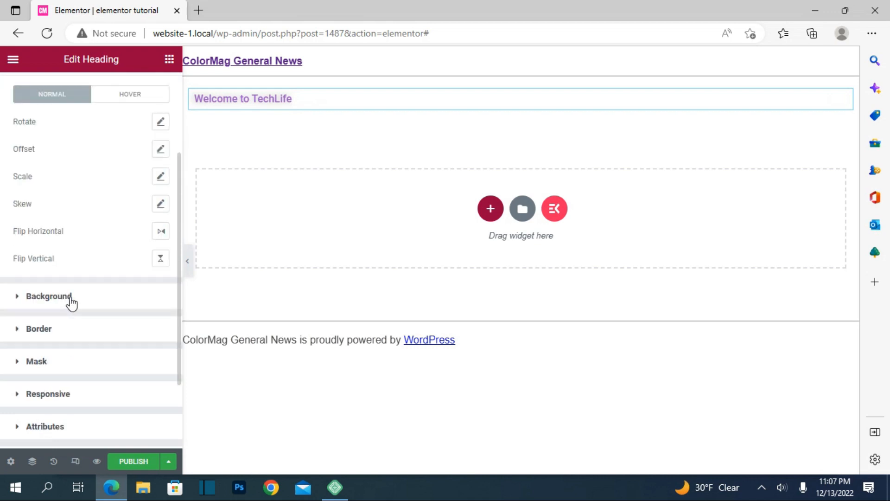
pyautogui.click(72, 302)
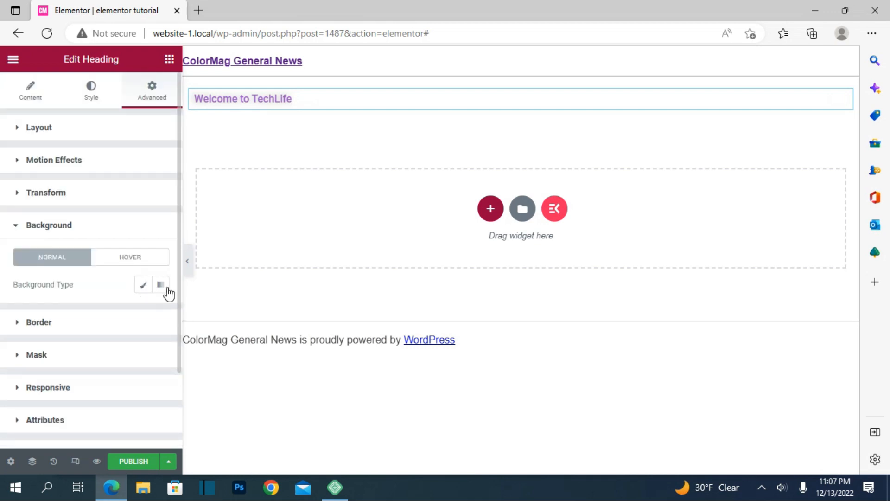
pyautogui.click(147, 289)
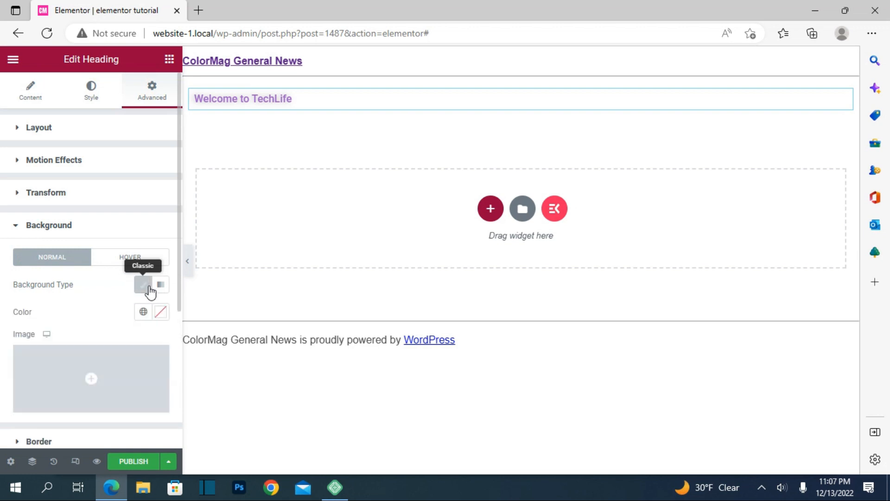
pyautogui.click(161, 312)
pyautogui.click(159, 229)
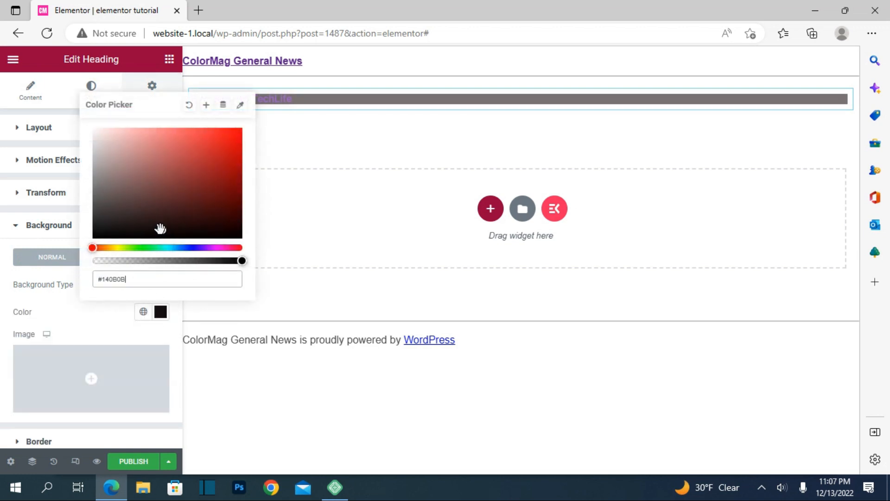
pyautogui.click(192, 159)
pyautogui.click(192, 189)
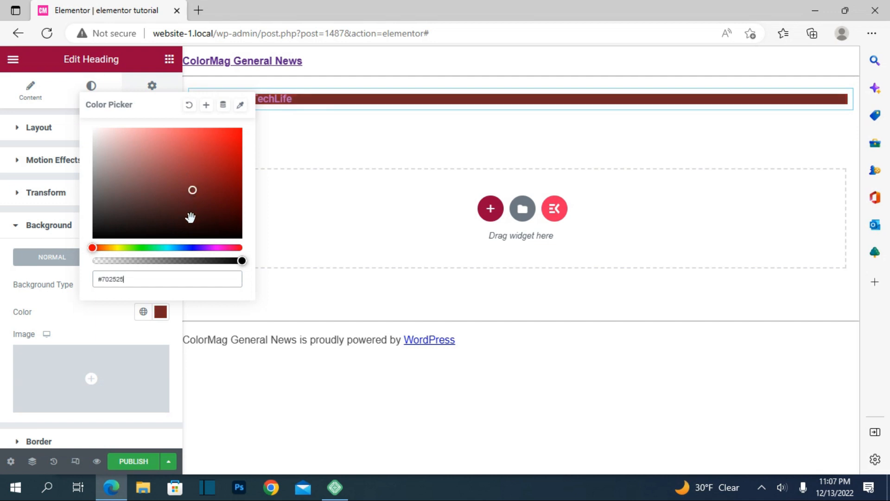
pyautogui.click(158, 316)
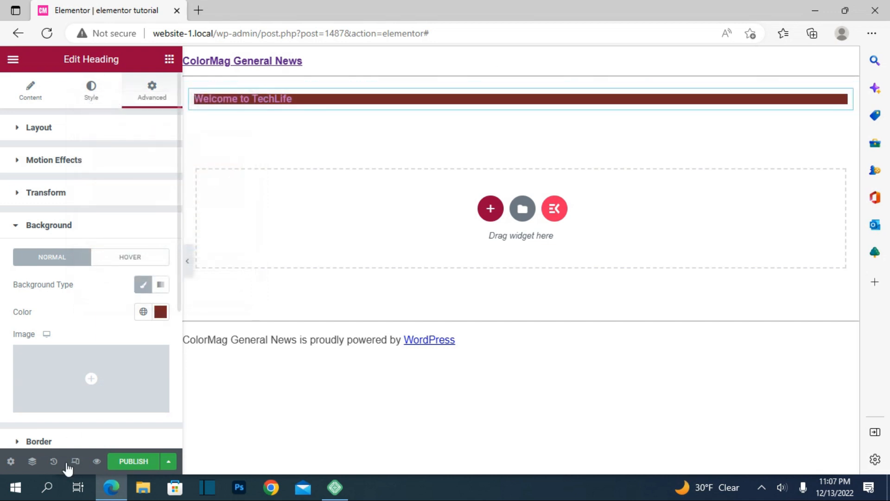
# Insert team_14.jpg from the media library as the heading's background image.
pyautogui.scroll(-1, 83, 328)
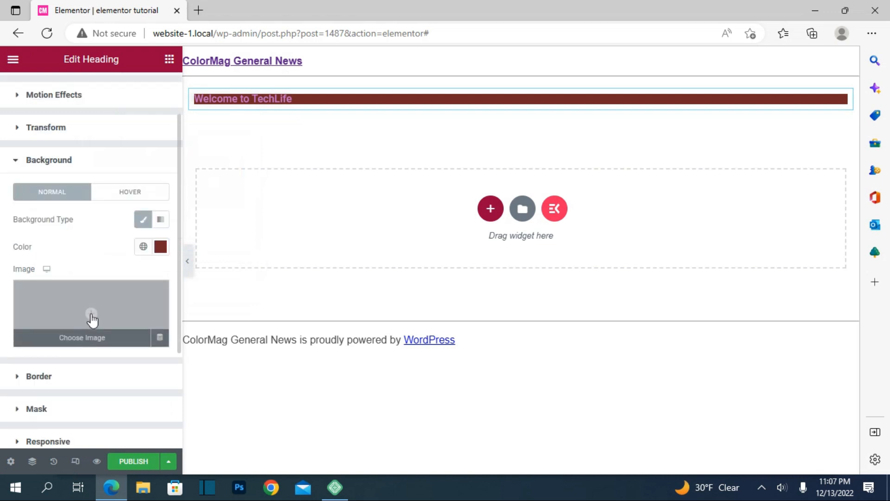
pyautogui.click(106, 301)
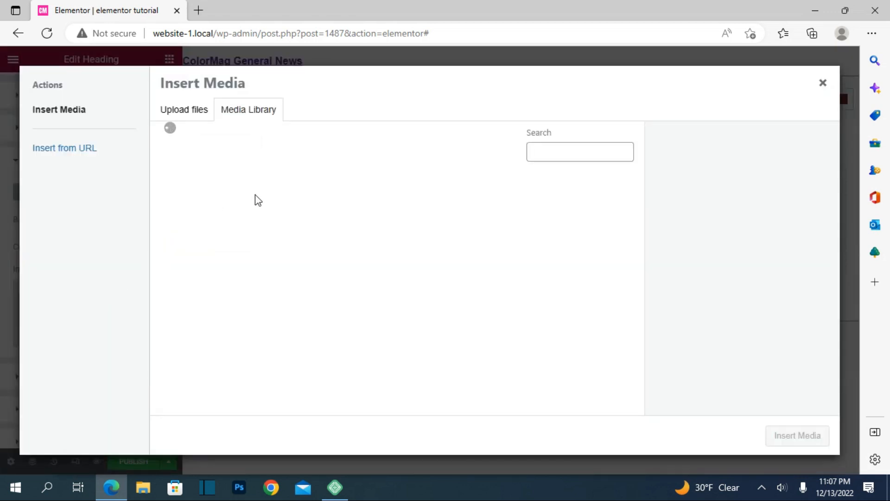
pyautogui.click(281, 231)
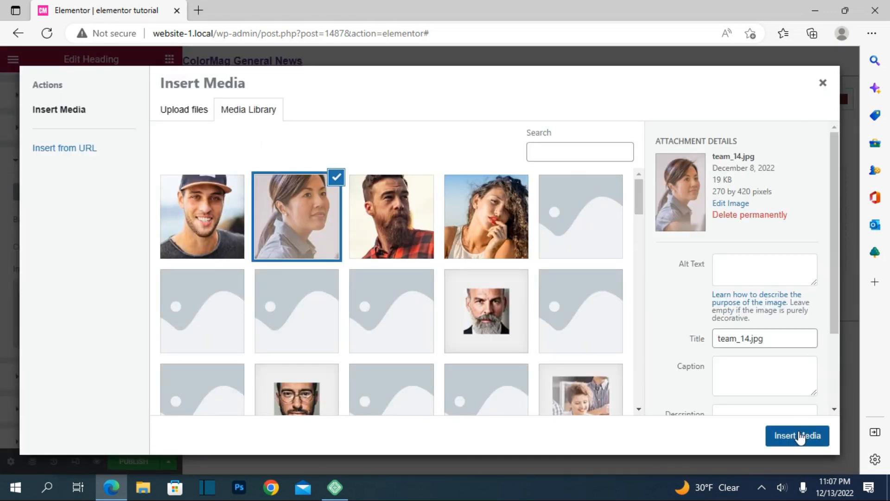
pyautogui.click(798, 436)
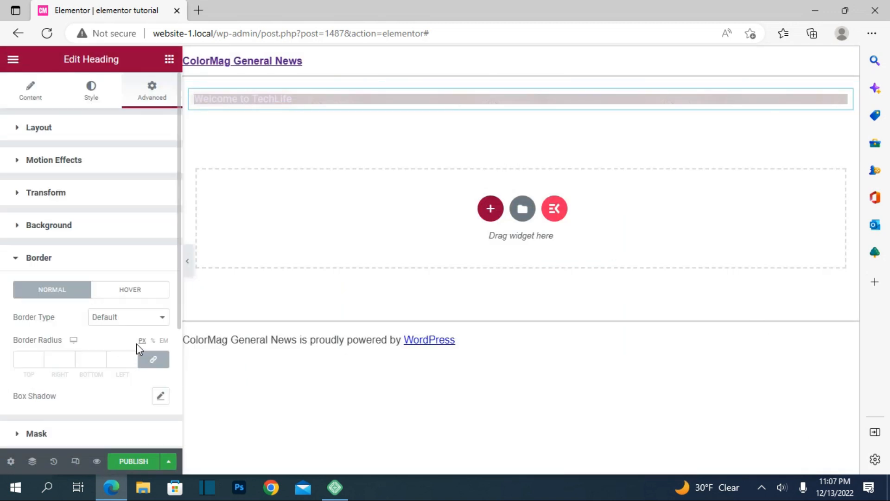
pyautogui.scroll(-3, 102, 353)
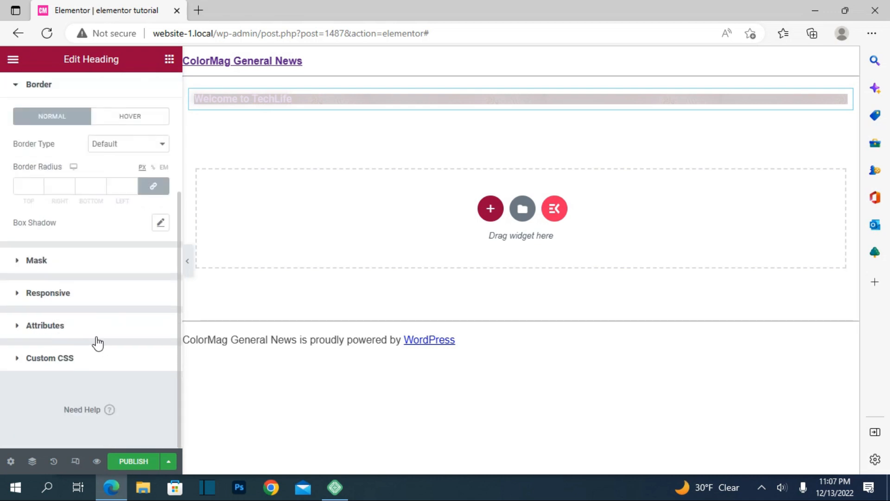
pyautogui.click(89, 298)
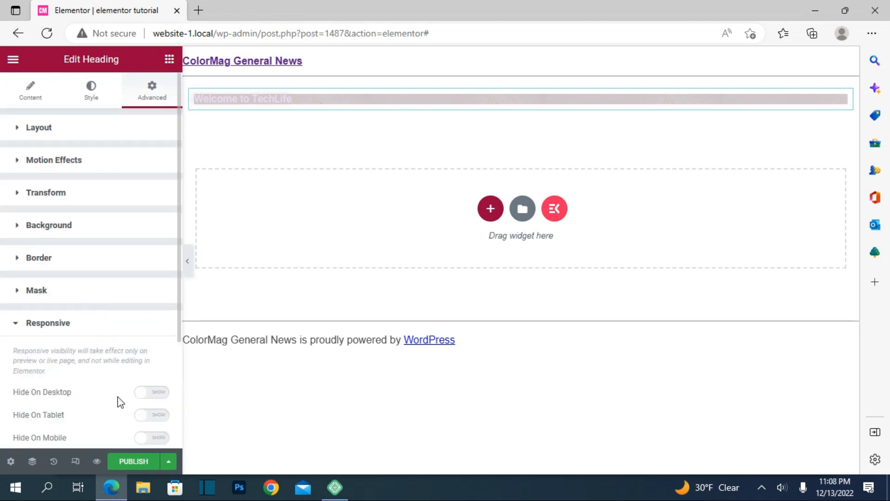
pyautogui.scroll(-3, 118, 394)
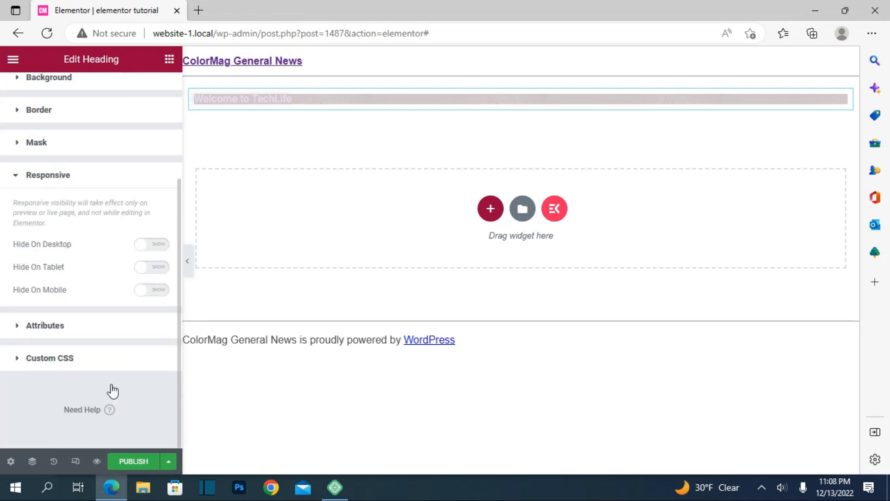
pyautogui.scroll(3, 112, 392)
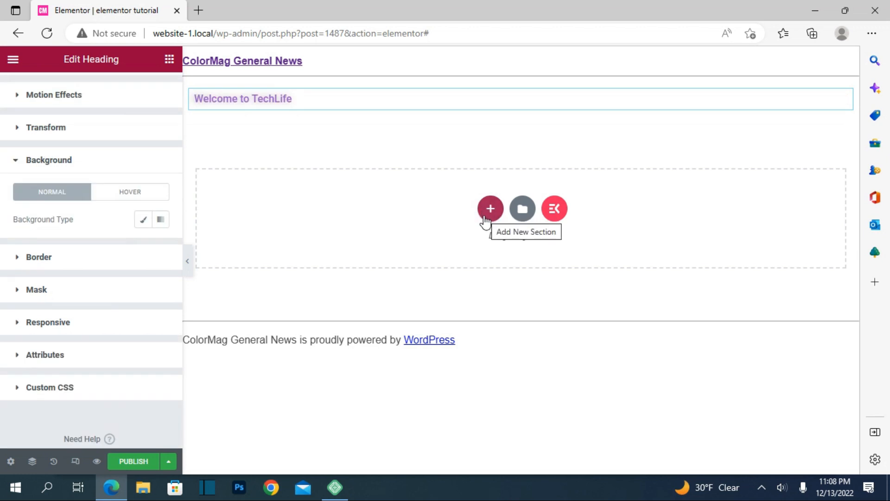
# Add a new section with two equal columns below the heading and place an Image widget in its first column.
pyautogui.click(491, 209)
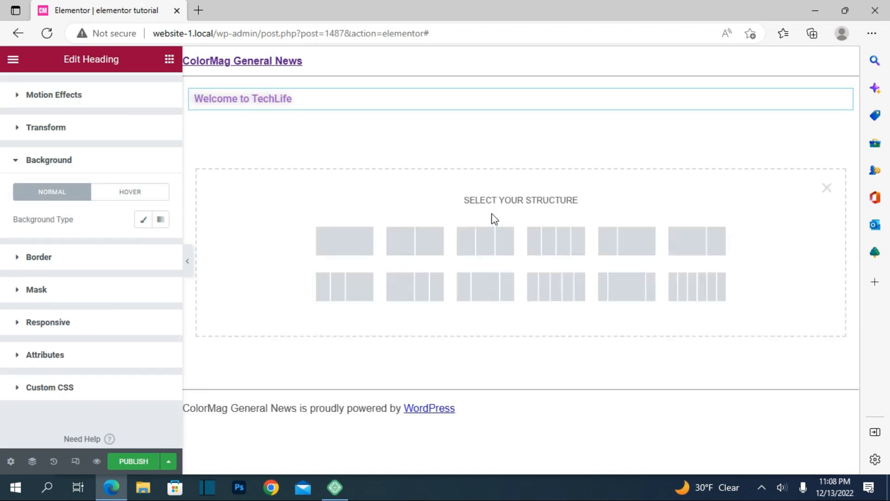
pyautogui.click(408, 250)
pyautogui.click(355, 133)
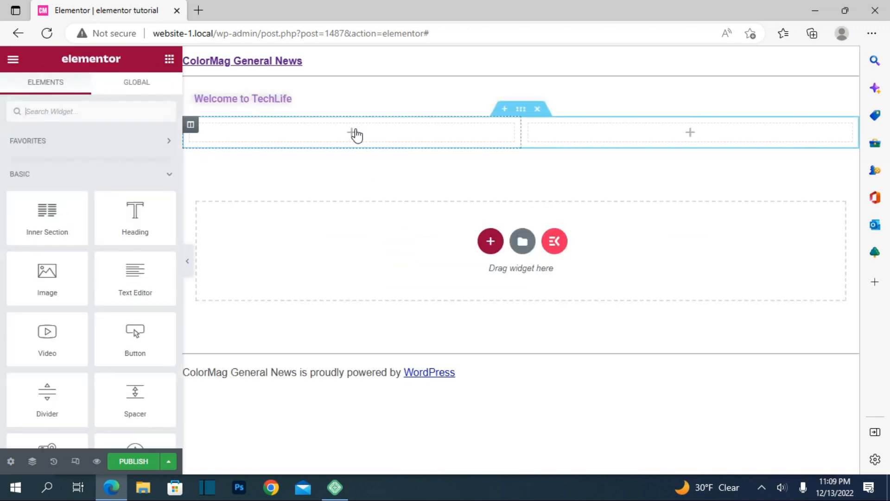
pyautogui.moveTo(45, 276); pyautogui.dragTo(323, 137)
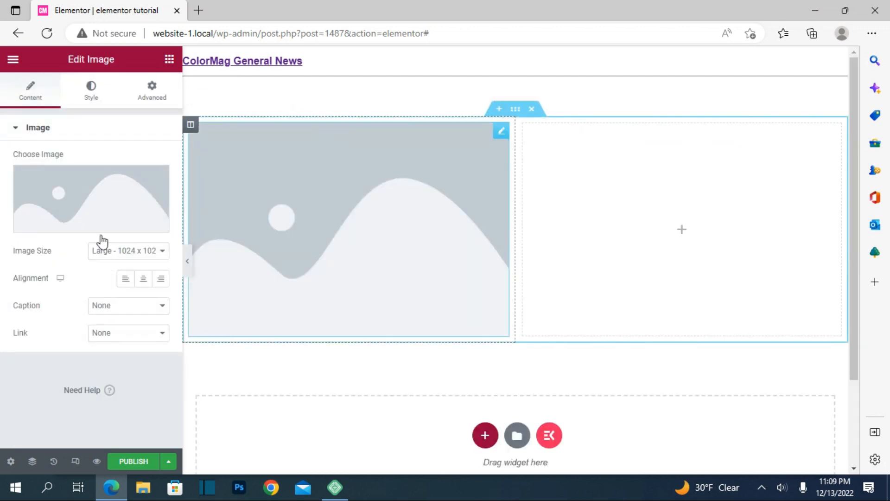
# Insert team_img-1-2.jpeg from the media library into the new Image widget.
pyautogui.click(71, 215)
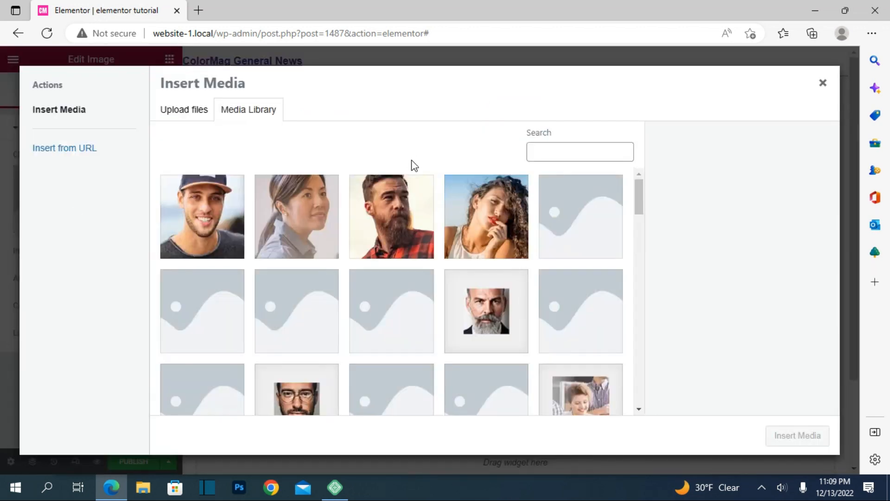
pyautogui.click(459, 217)
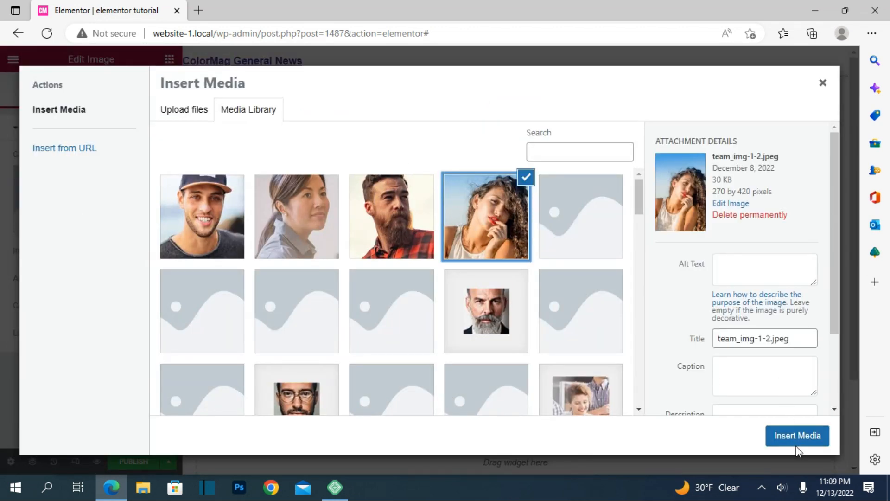
pyautogui.click(798, 438)
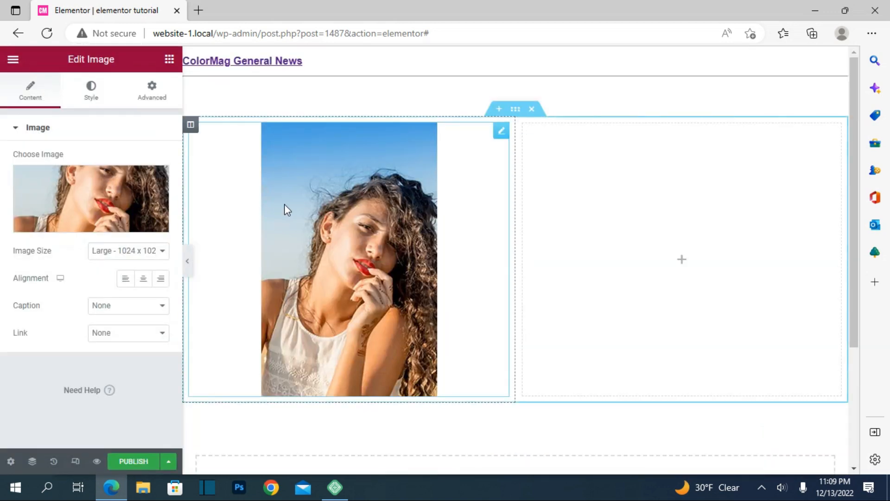
# Try the left and right alignments on the image, finishing with center alignment.
pyautogui.click(125, 278)
pyautogui.click(143, 283)
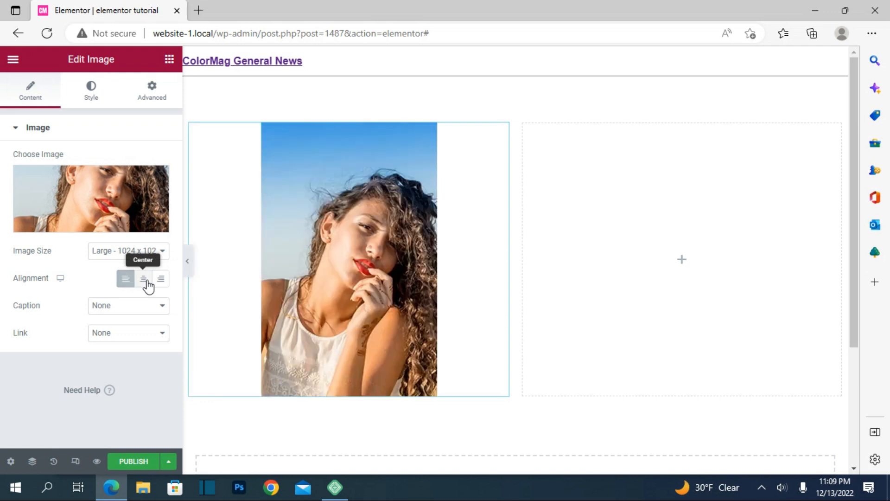
pyautogui.click(159, 284)
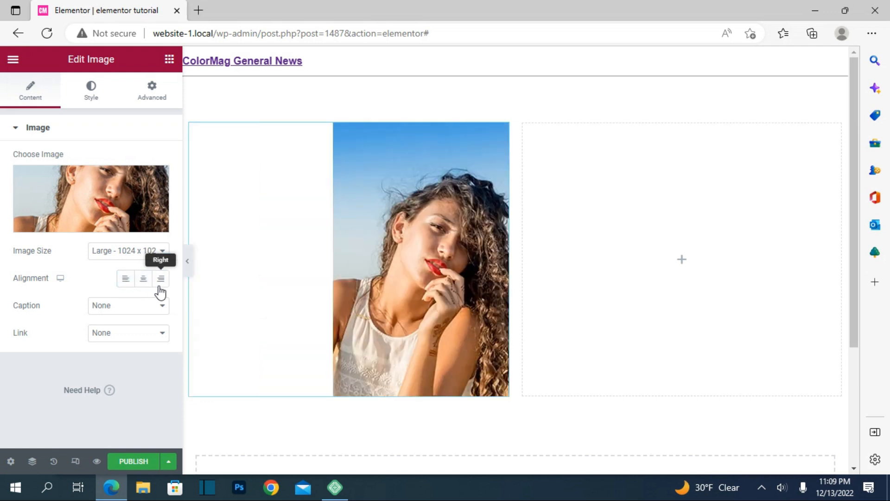
pyautogui.click(142, 283)
# Try the 1536x1536 image size, then set the image size to Full.
pyautogui.click(157, 257)
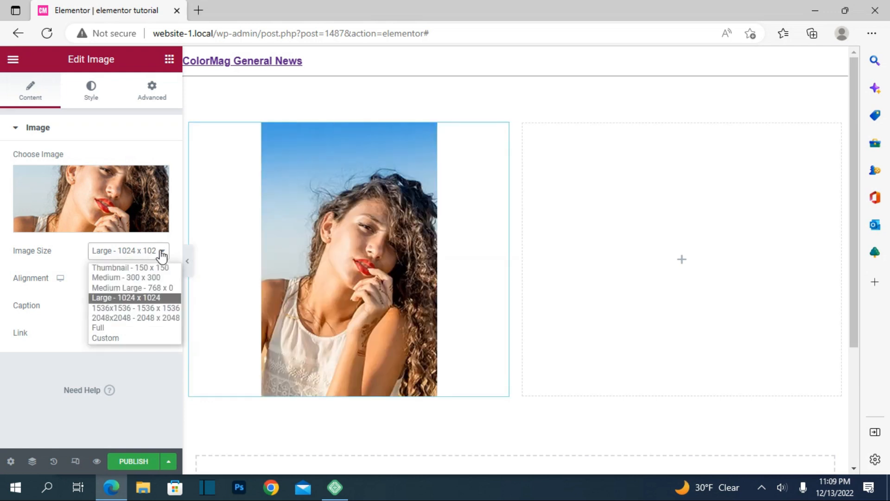
pyautogui.click(135, 309)
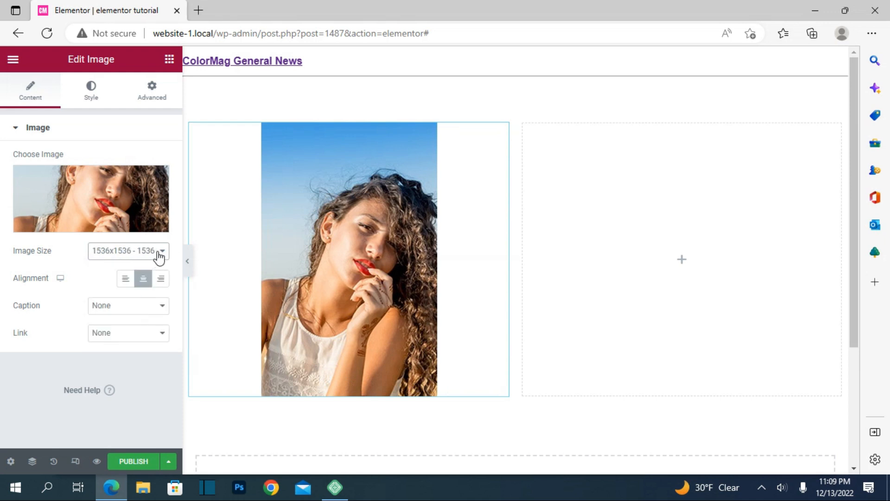
pyautogui.click(158, 253)
pyautogui.click(120, 327)
pyautogui.click(92, 104)
pyautogui.scroll(-3, 93, 225)
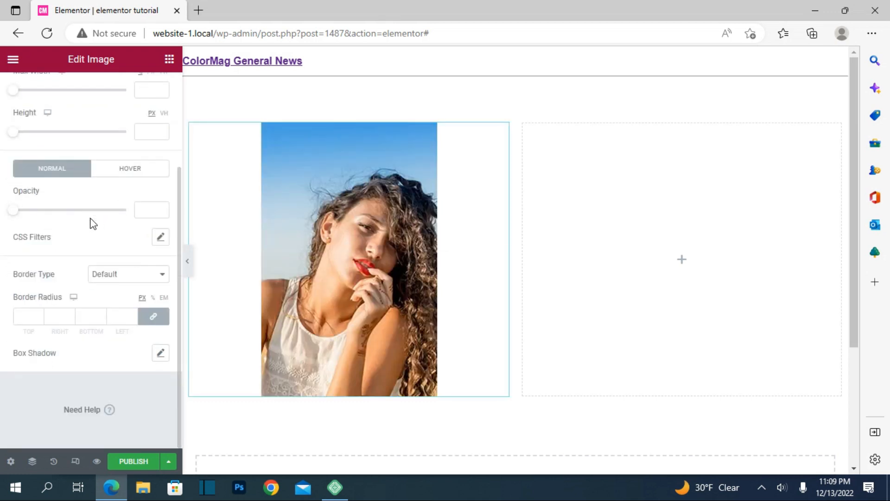
pyautogui.scroll(3, 85, 195)
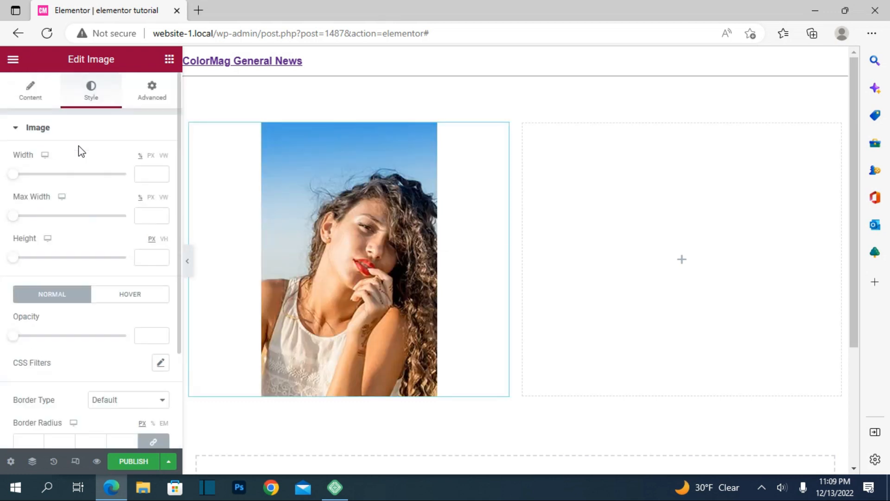
# Give the image the Fade In Left entrance animation.
pyautogui.click(158, 95)
pyautogui.scroll(-5, 86, 251)
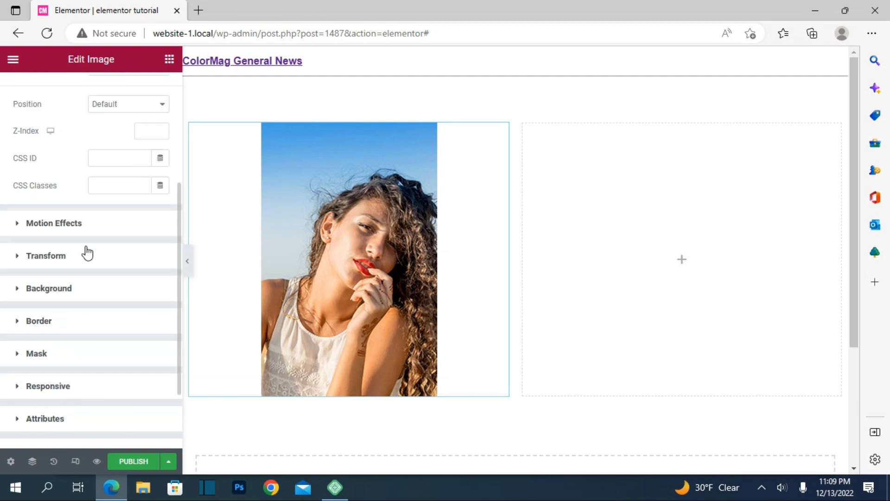
pyautogui.click(83, 224)
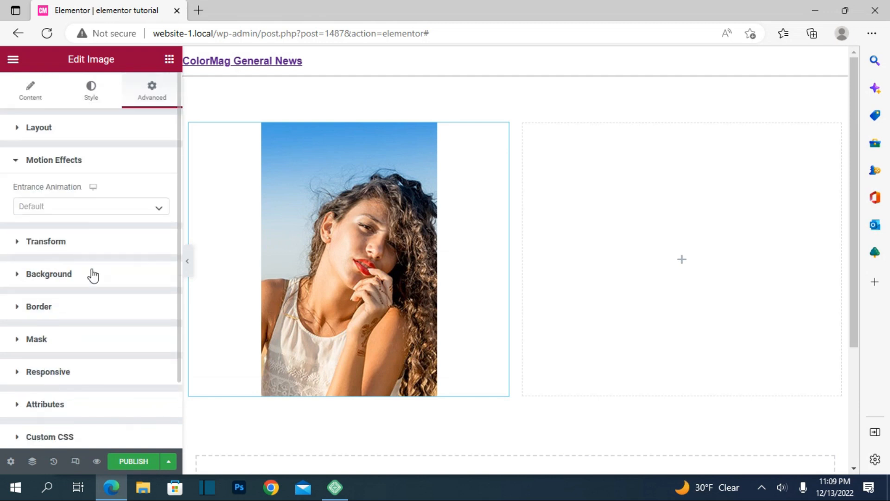
pyautogui.click(153, 207)
pyautogui.click(78, 320)
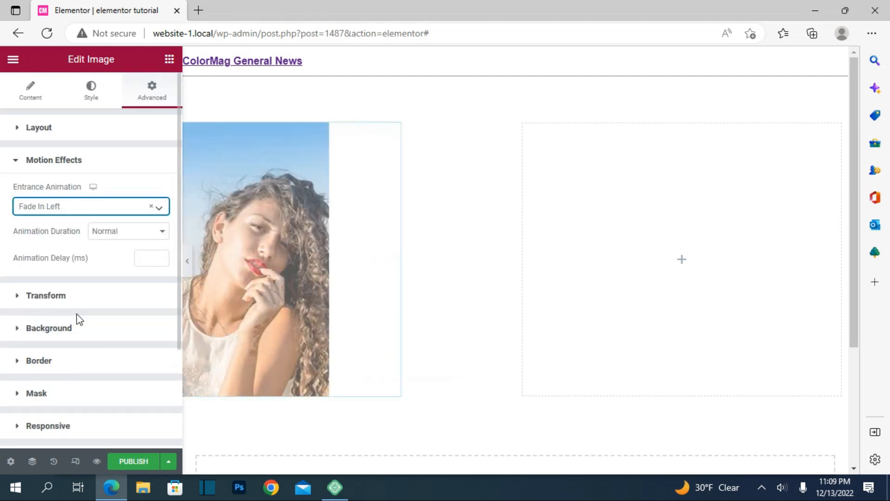
# Add a Video widget to the section's empty second column and set its source to Vimeo.
pyautogui.click(622, 183)
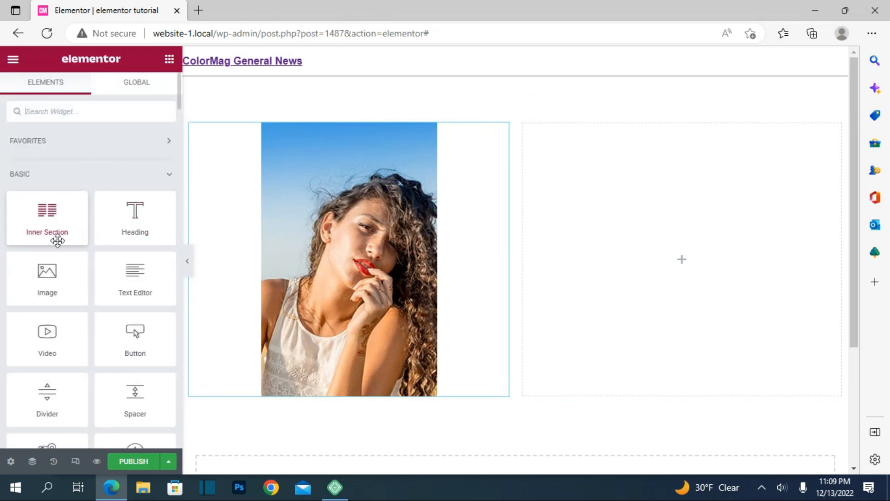
pyautogui.moveTo(47, 273)
pyautogui.mouseDown()
pyautogui.moveTo(2, 284)
pyautogui.moveTo(43, 269)
pyautogui.moveTo(44, 279)
pyautogui.mouseUp()
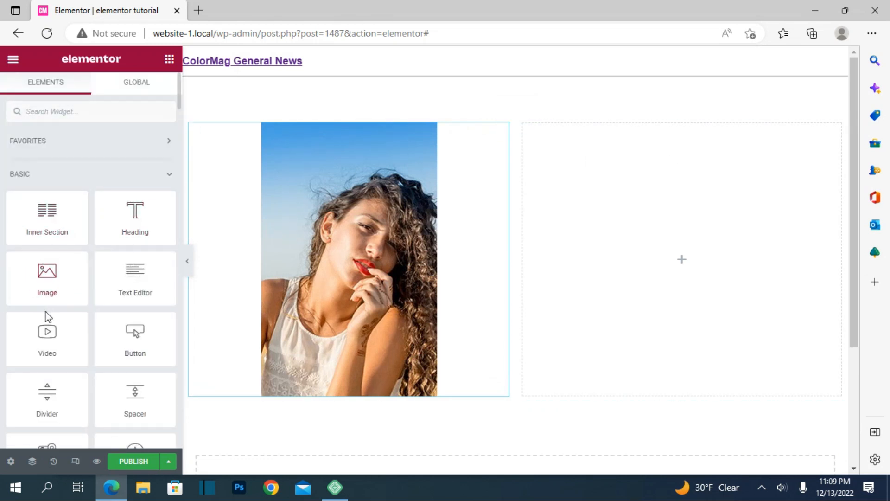
pyautogui.moveTo(43, 316); pyautogui.dragTo(641, 224)
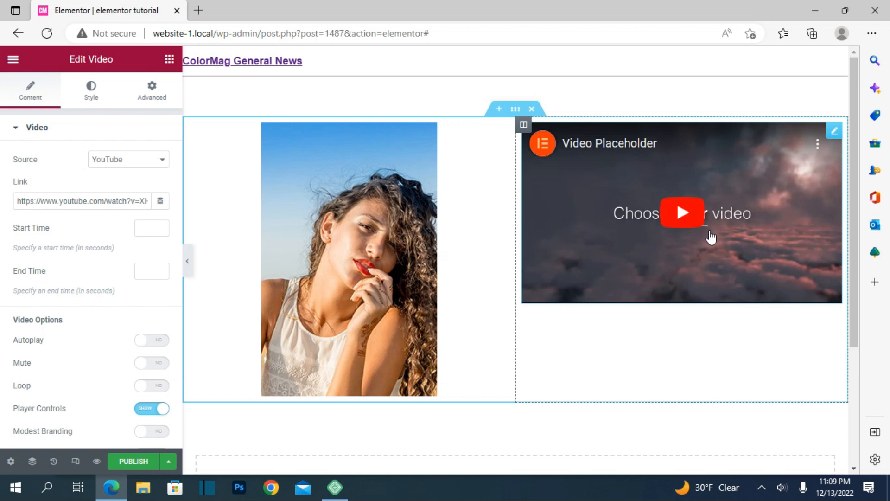
pyautogui.click(160, 163)
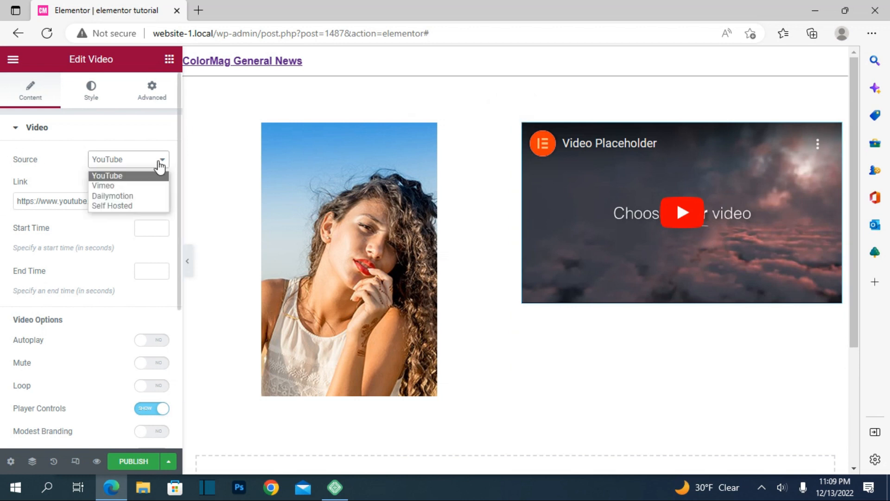
pyautogui.click(149, 186)
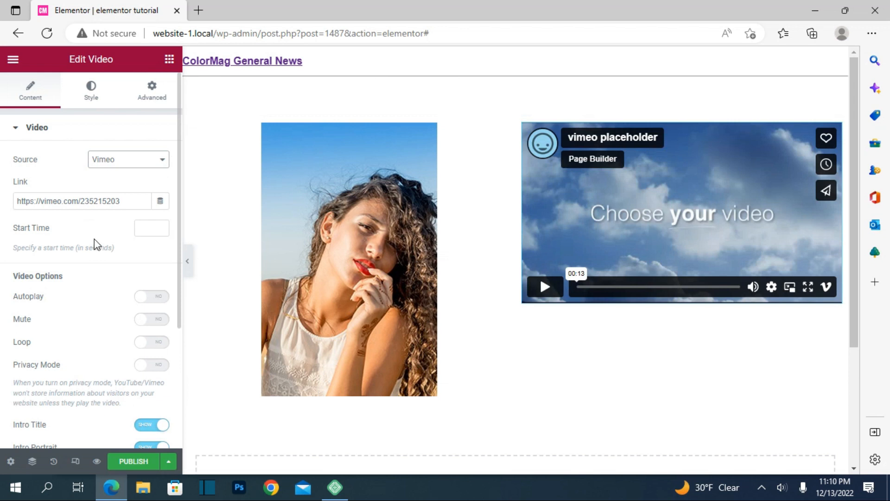
# Turn on Autoplay and the image overlay for the video, and play the video to try the overlay.
pyautogui.scroll(-3, 97, 234)
pyautogui.click(155, 170)
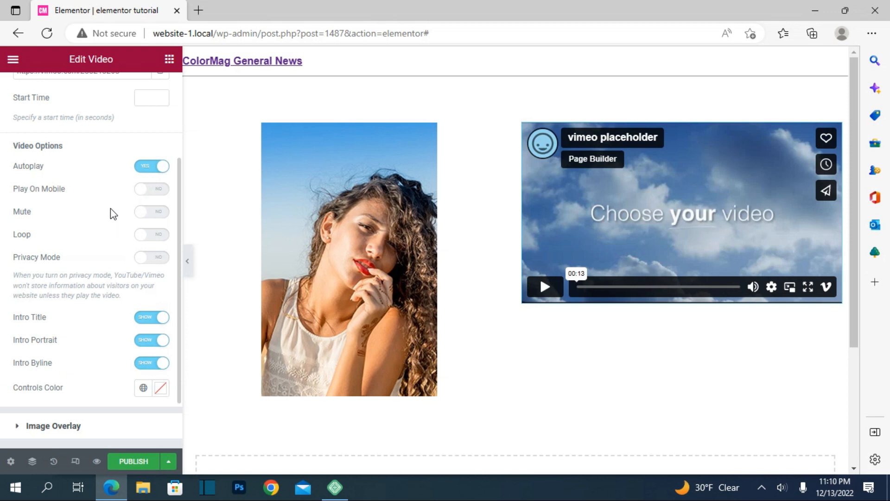
pyautogui.scroll(-2, 111, 214)
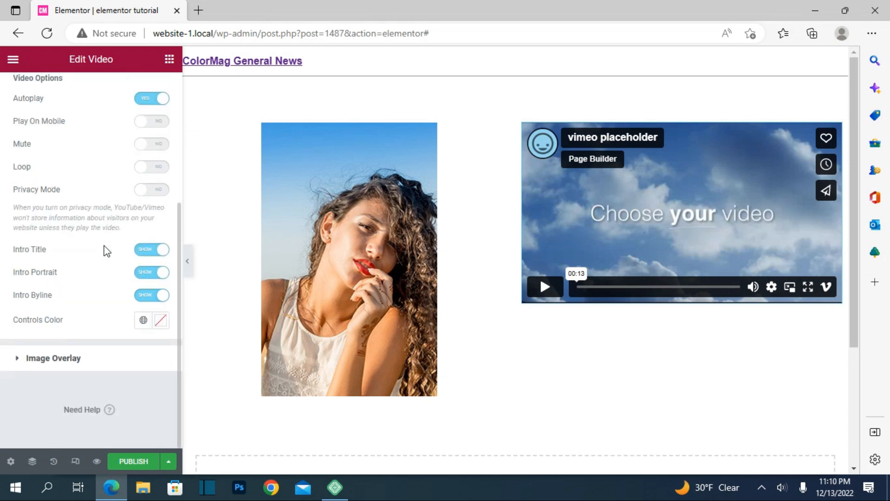
pyautogui.click(54, 358)
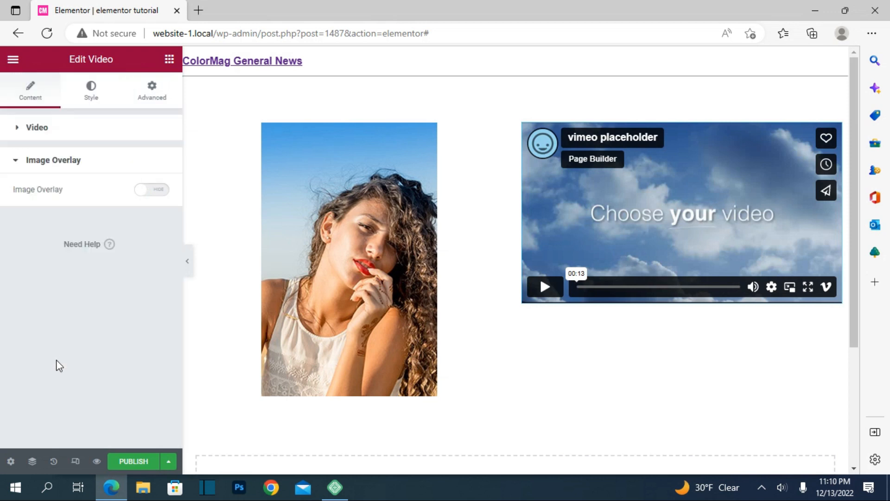
pyautogui.click(164, 196)
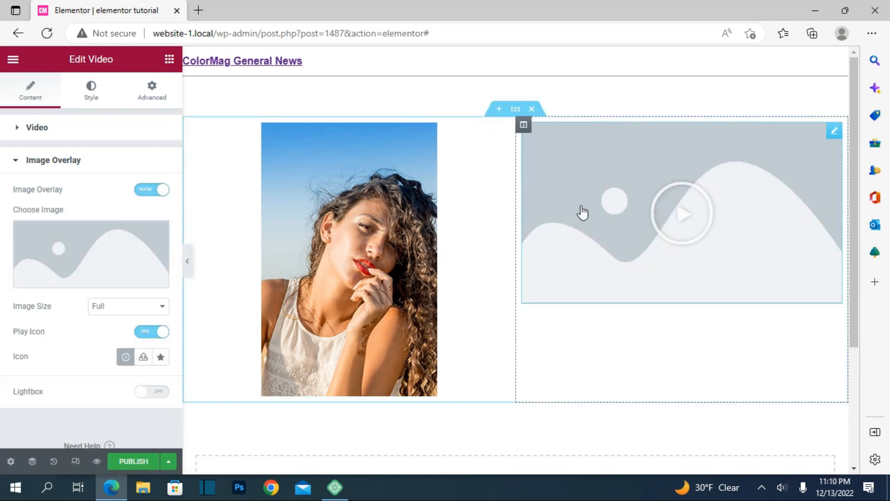
pyautogui.click(676, 223)
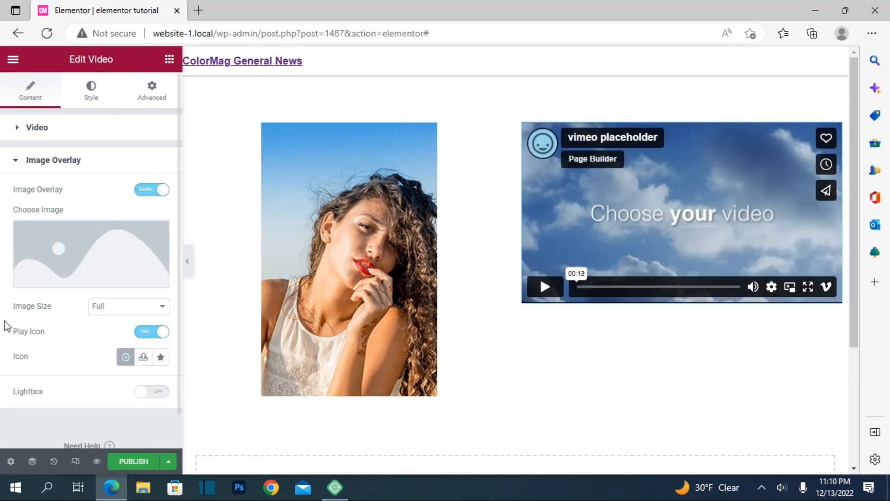
# Set the video's overlay image to Testimonial_img-1-2-1.jpeg from the media library and play the video through the overlay.
pyautogui.click(54, 267)
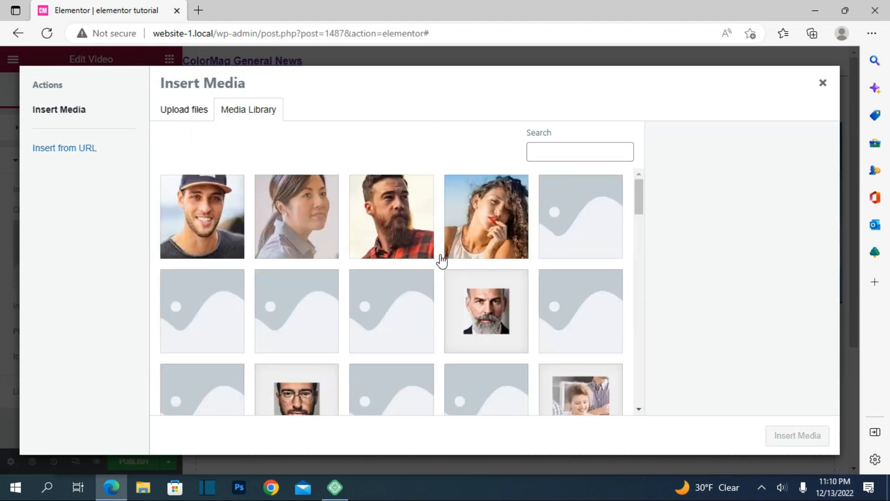
pyautogui.click(480, 301)
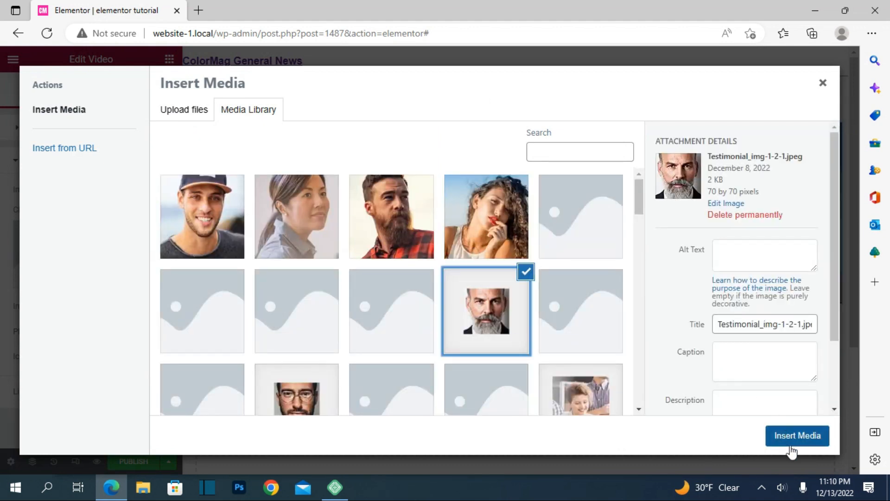
pyautogui.click(779, 436)
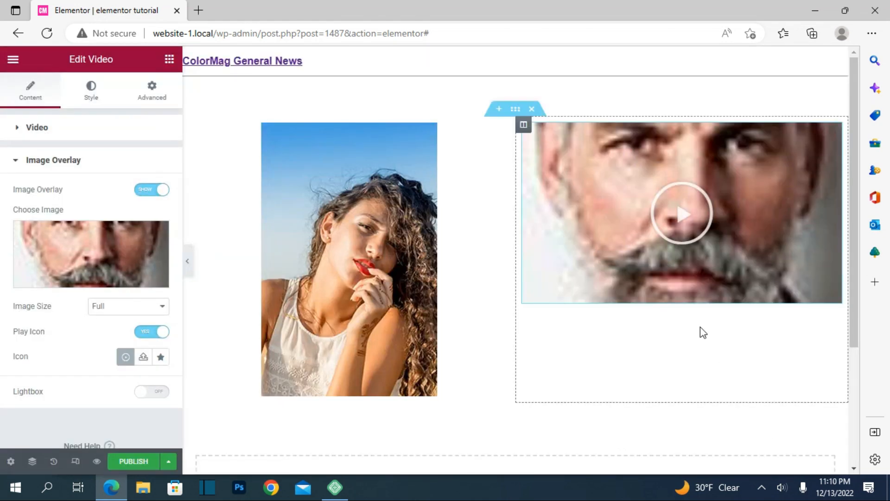
pyautogui.click(675, 228)
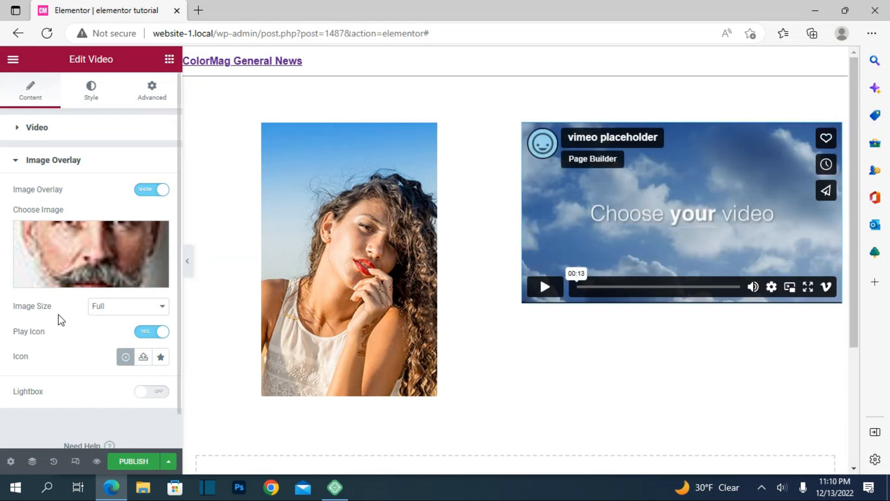
# Give the video the Fade In Down entrance animation.
pyautogui.click(157, 93)
pyautogui.scroll(-3, 94, 242)
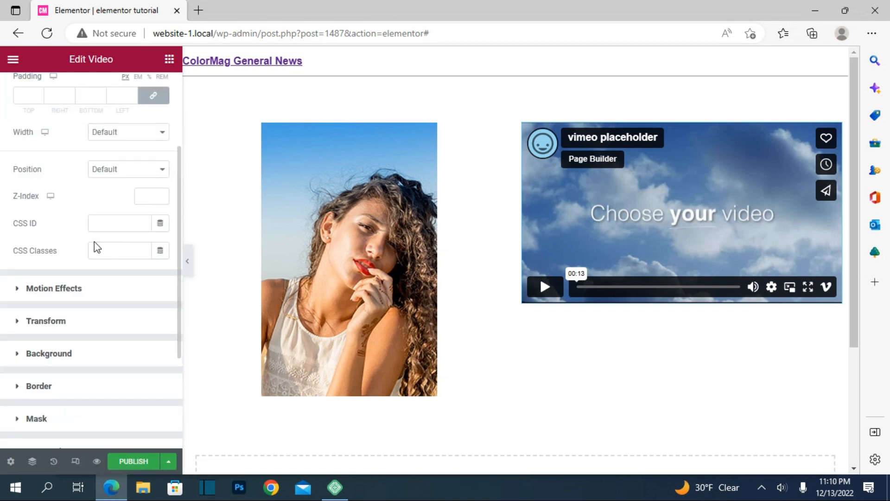
pyautogui.click(80, 290)
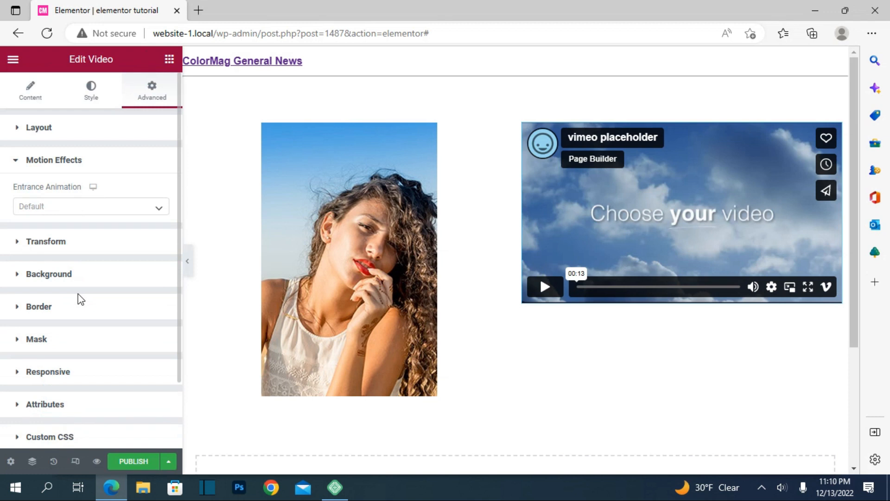
pyautogui.click(159, 209)
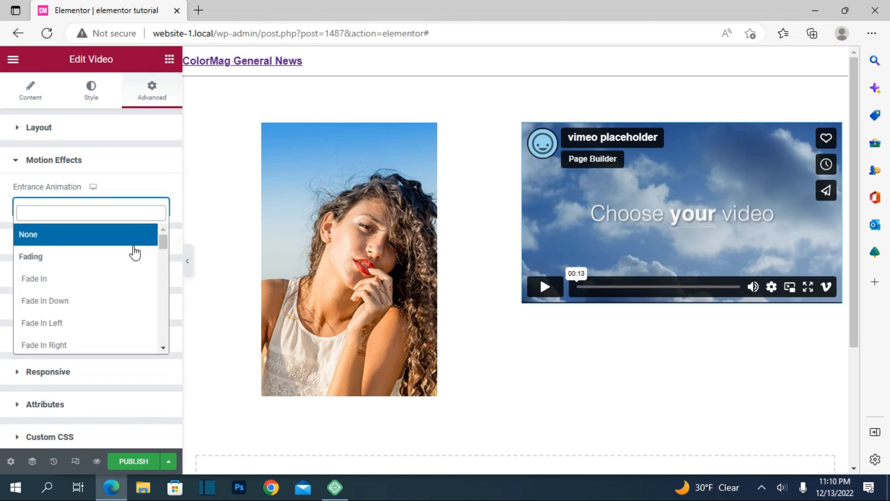
pyautogui.click(95, 309)
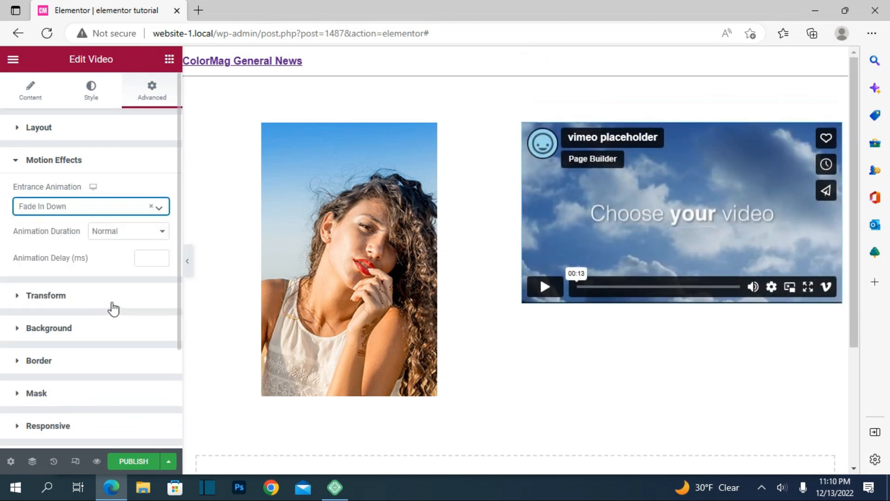
pyautogui.scroll(-3, 121, 258)
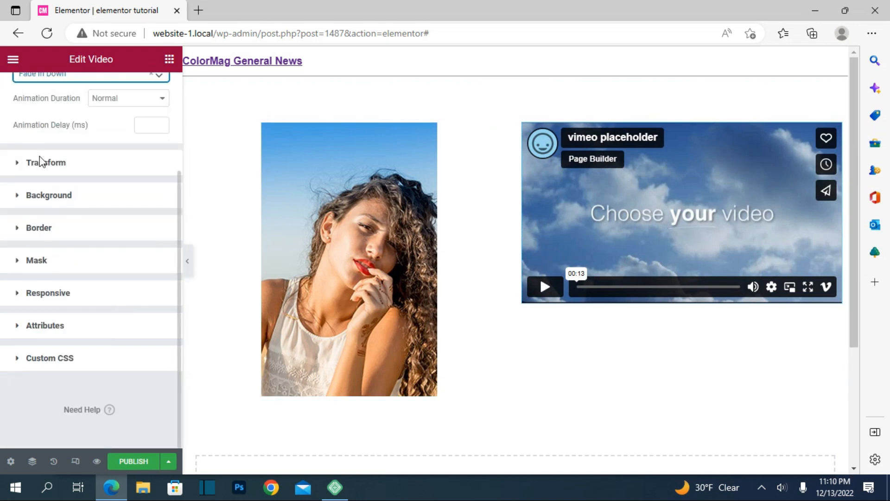
pyautogui.scroll(3, 50, 153)
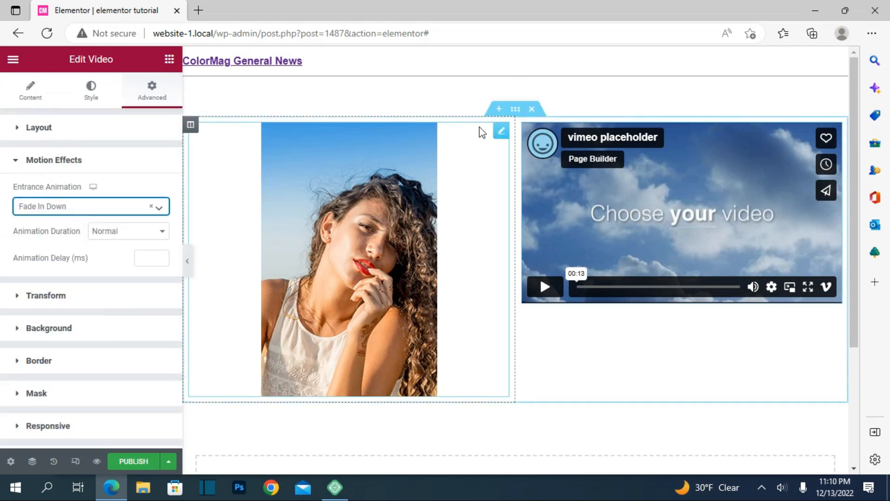
# Add a section with three equal columns below the image and video section.
pyautogui.scroll(-3, 441, 222)
pyautogui.click(486, 324)
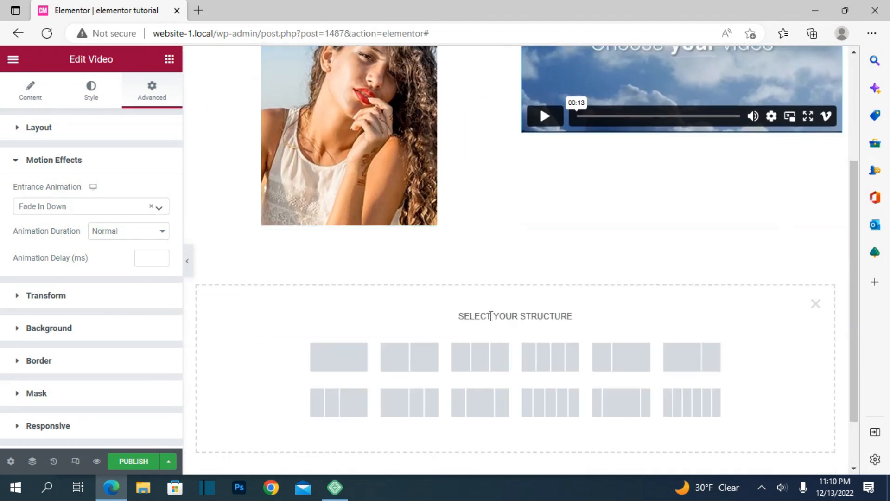
pyautogui.click(479, 363)
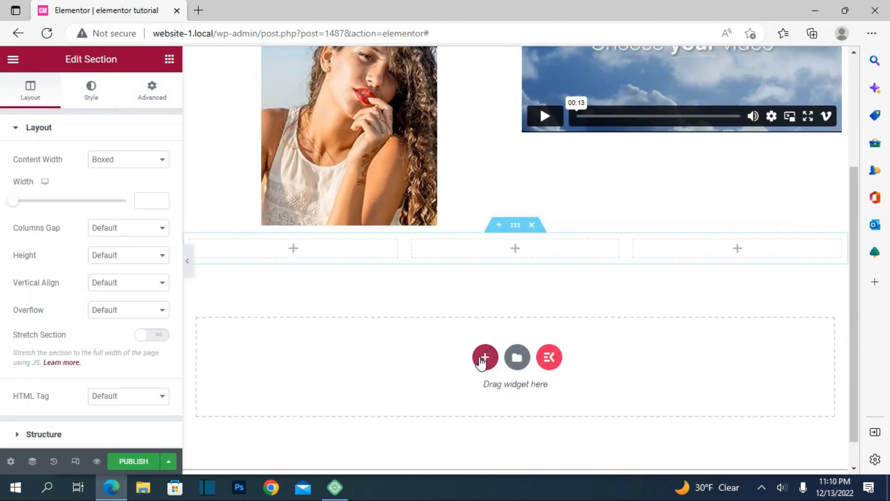
pyautogui.click(274, 256)
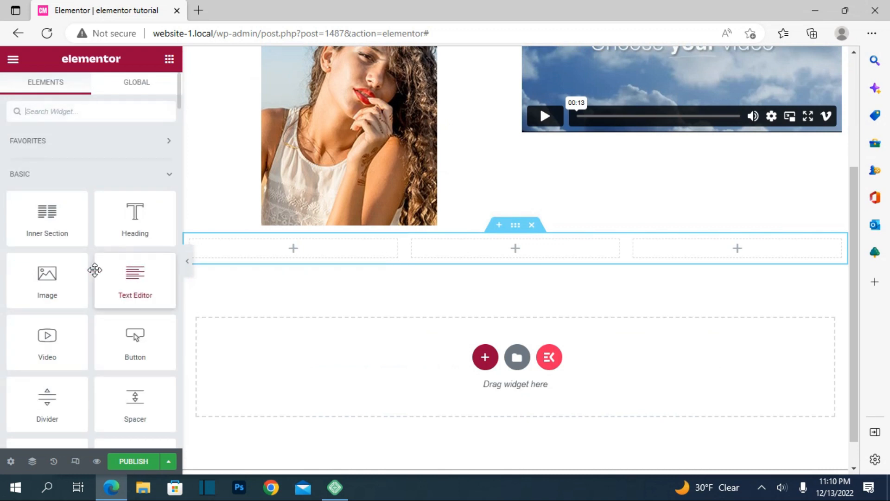
pyautogui.moveTo(71, 234); pyautogui.dragTo(288, 248)
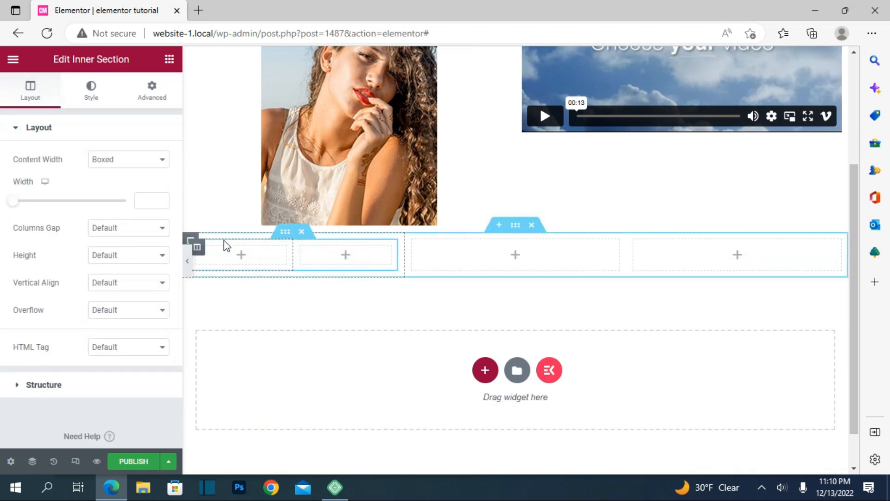
pyautogui.click(302, 232)
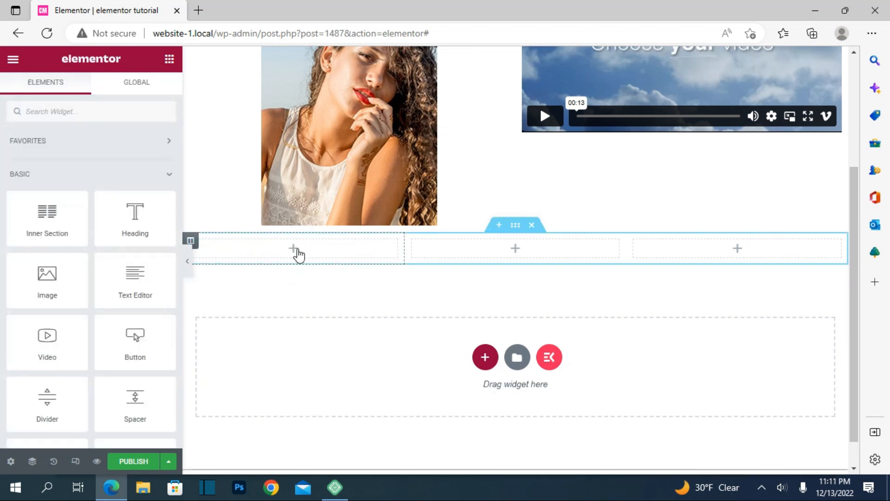
# Add a Text Editor widget to the first column of the three-column section, keeping its placeholder text.
pyautogui.moveTo(141, 281); pyautogui.dragTo(271, 246)
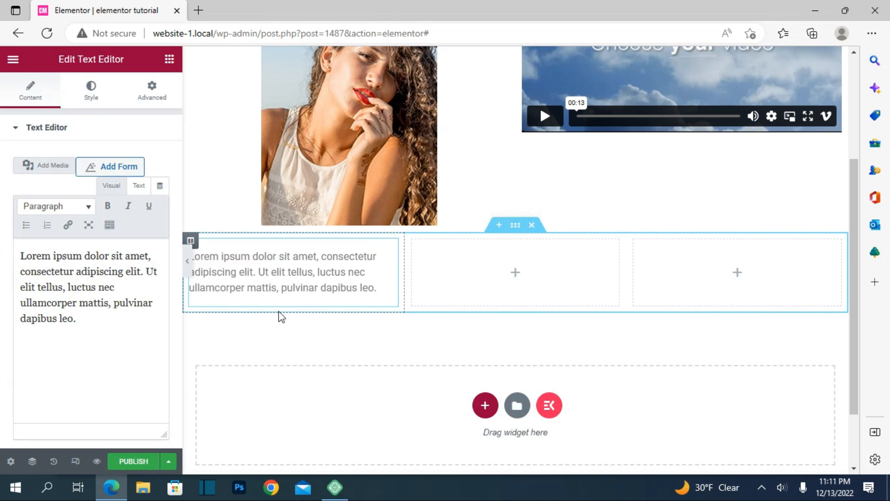
pyautogui.click(91, 318)
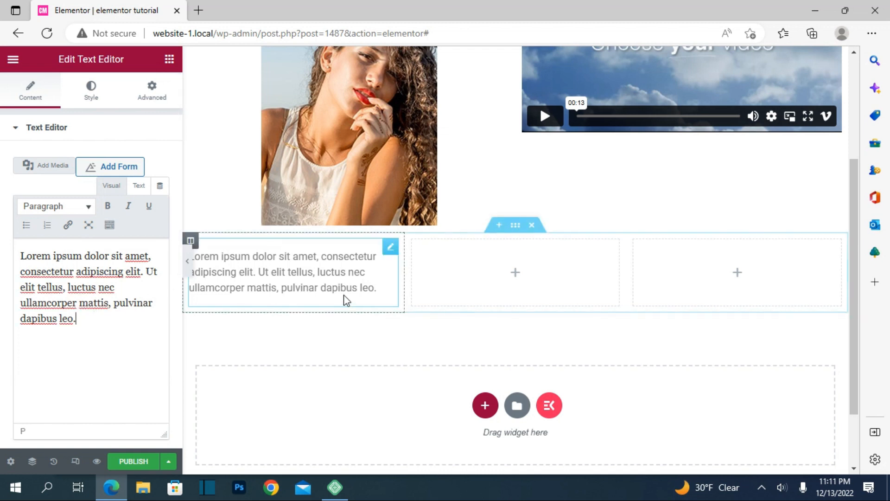
pyautogui.moveTo(377, 287); pyautogui.dragTo(346, 290)
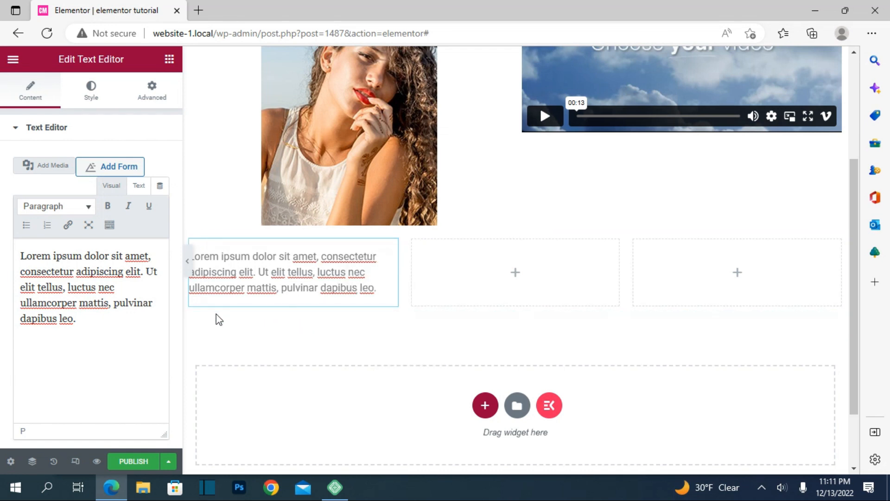
# Add a Button widget to the middle column of the three-column section and look through its content settings.
pyautogui.click(515, 272)
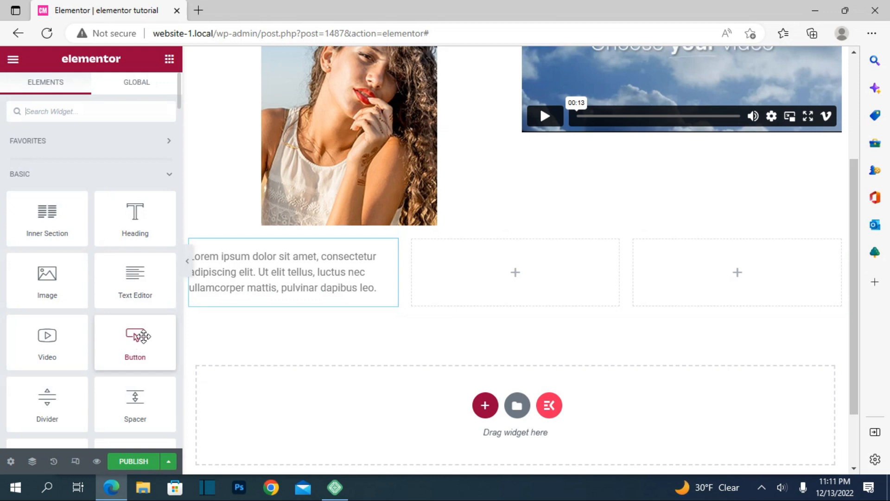
pyautogui.moveTo(142, 336); pyautogui.dragTo(490, 258)
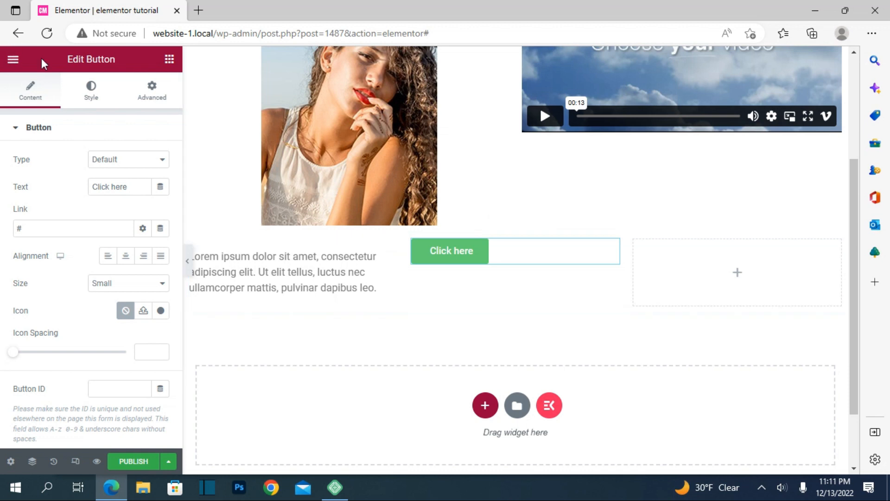
pyautogui.scroll(-2, 69, 137)
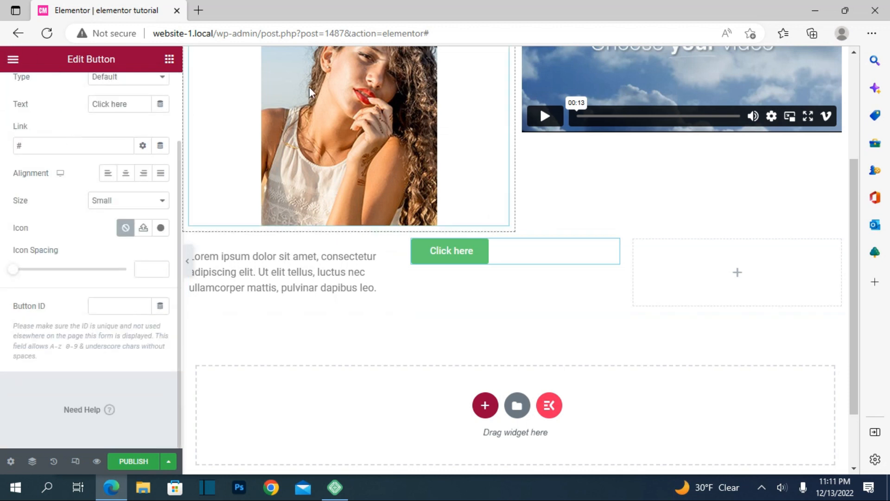
# Add a Divider widget to the empty third column of the three-column section.
pyautogui.click(751, 285)
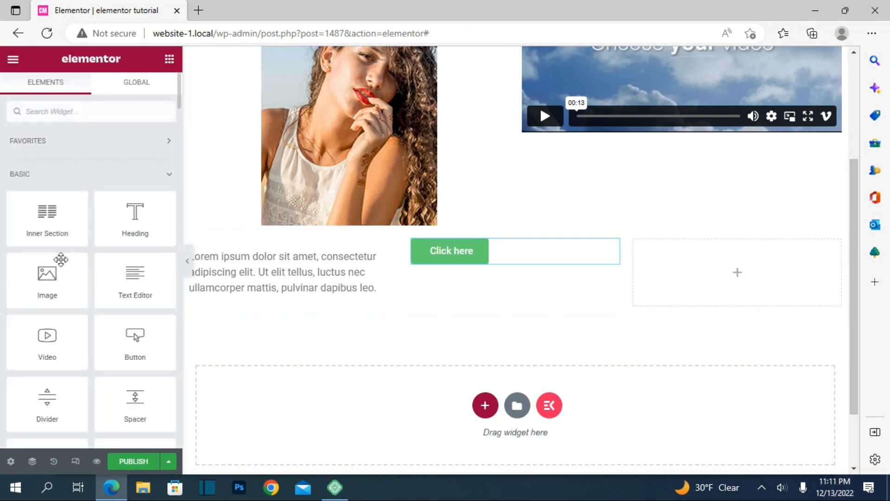
pyautogui.scroll(-3, 80, 279)
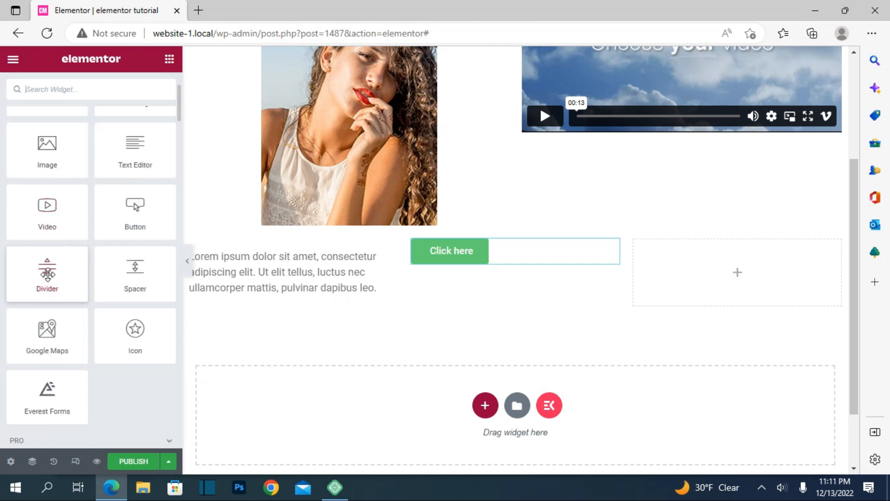
pyautogui.moveTo(79, 278); pyautogui.dragTo(727, 262)
pyautogui.moveTo(735, 253); pyautogui.dragTo(728, 255)
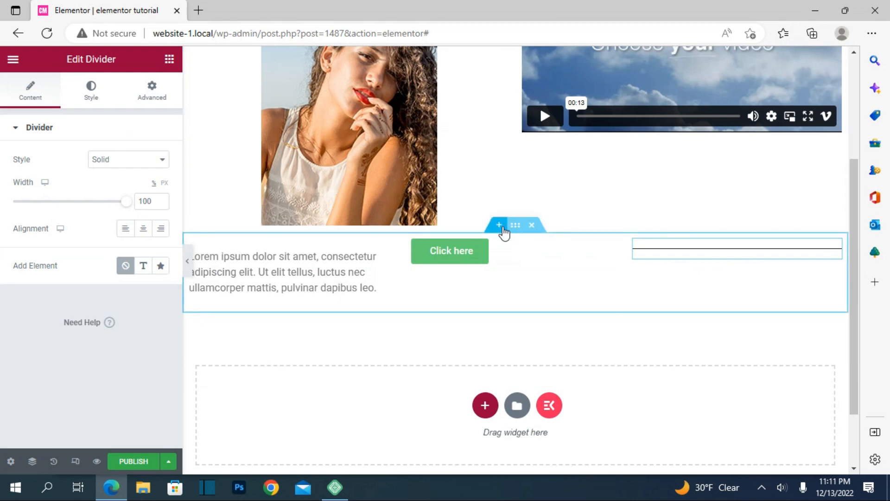
# Insert a single-column section directly above the three-column section.
pyautogui.click(499, 226)
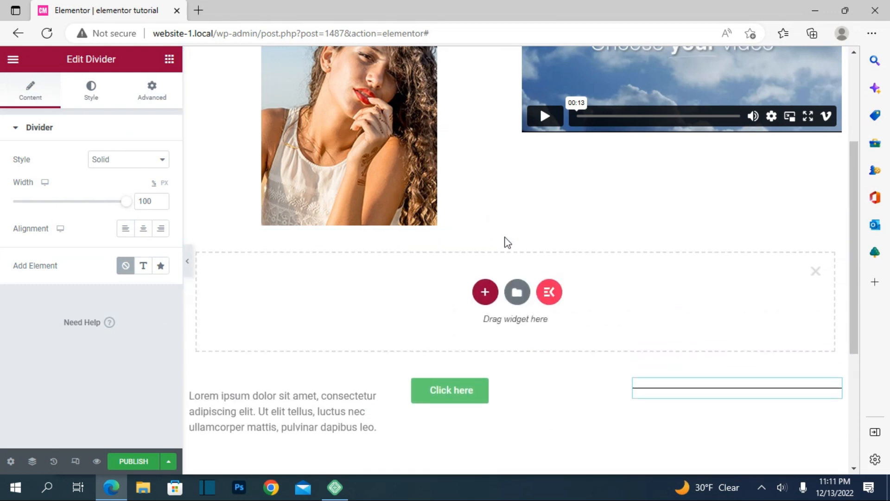
pyautogui.click(493, 300)
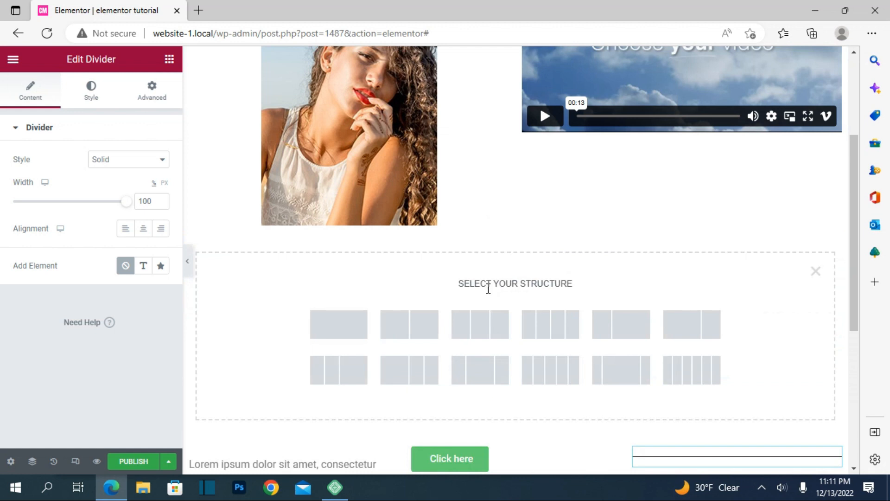
pyautogui.click(353, 314)
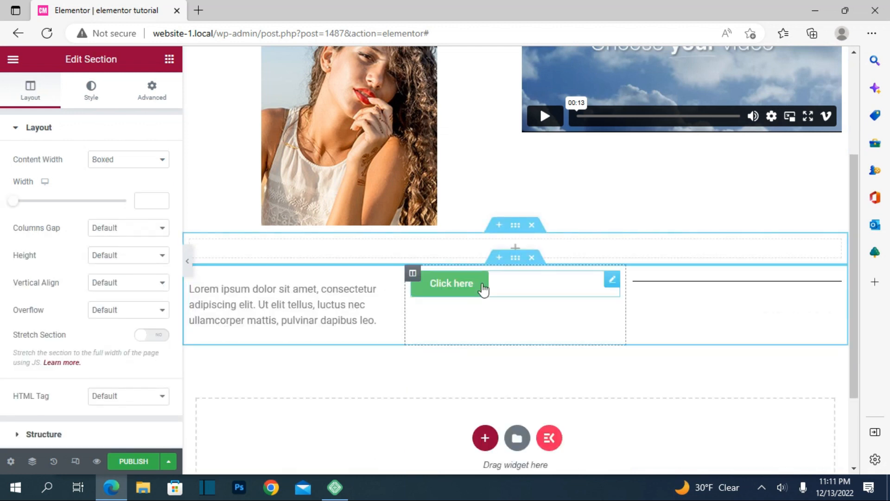
# Add a Divider widget to the empty single-column section above the three-column section.
pyautogui.click(505, 251)
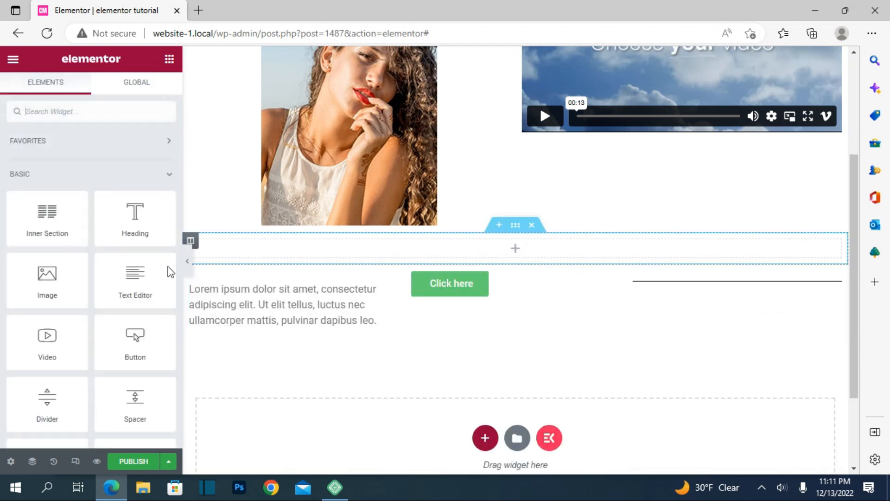
pyautogui.scroll(-3, 41, 297)
pyautogui.moveTo(47, 286); pyautogui.dragTo(454, 254)
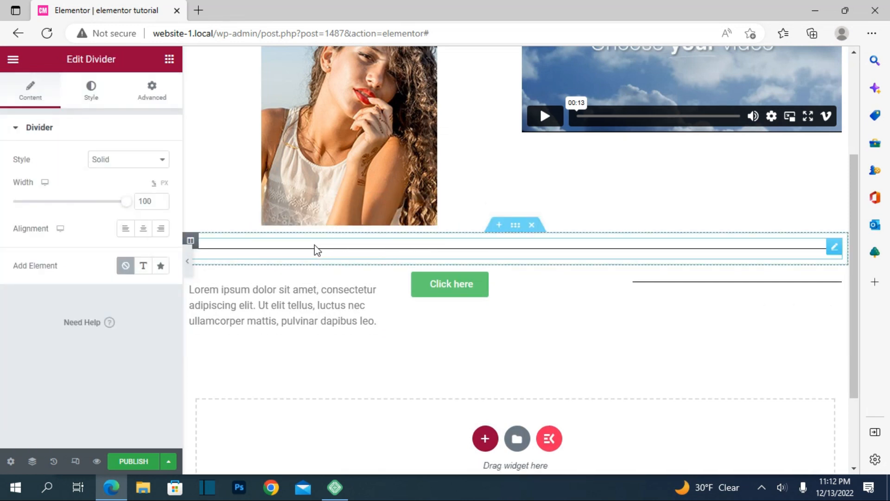
# Try the Double, Dotted, Curly and Zigzag line styles on the full-width divider.
pyautogui.click(162, 159)
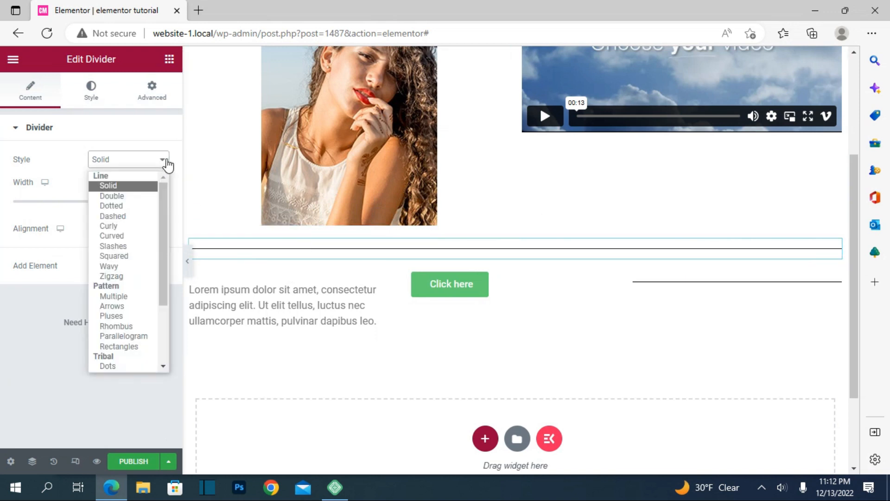
pyautogui.click(112, 196)
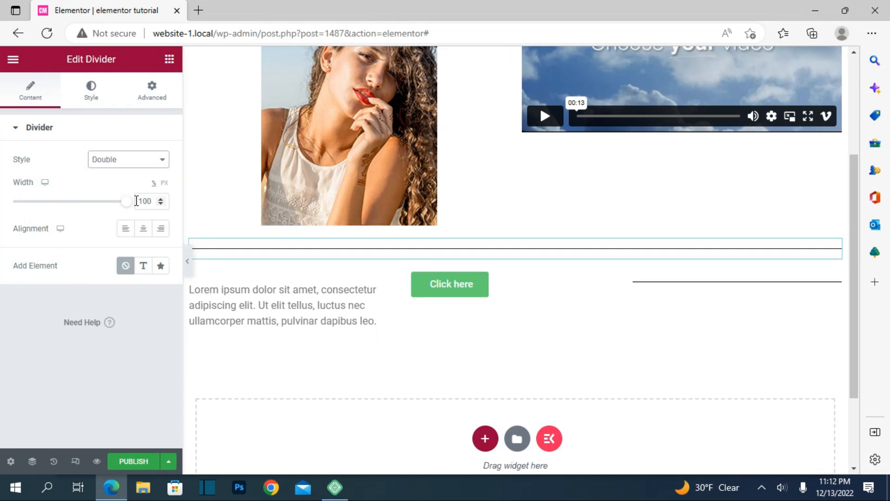
pyautogui.click(158, 159)
pyautogui.click(132, 203)
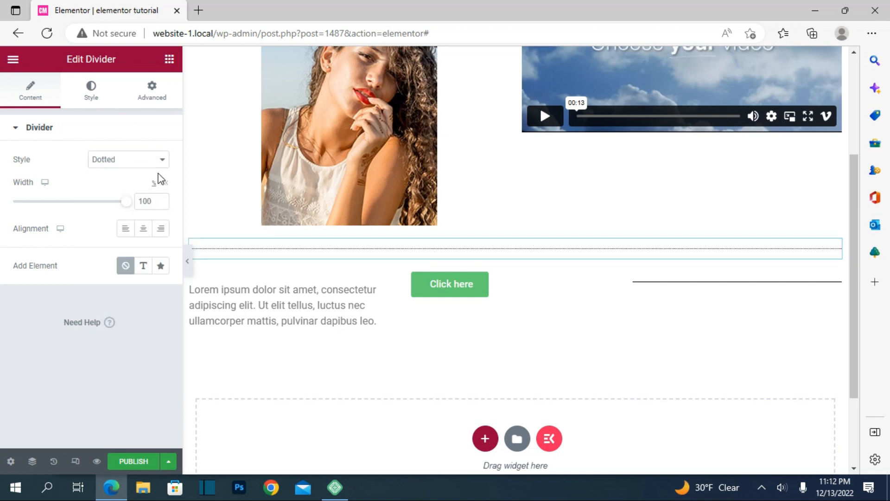
pyautogui.click(159, 163)
pyautogui.click(141, 222)
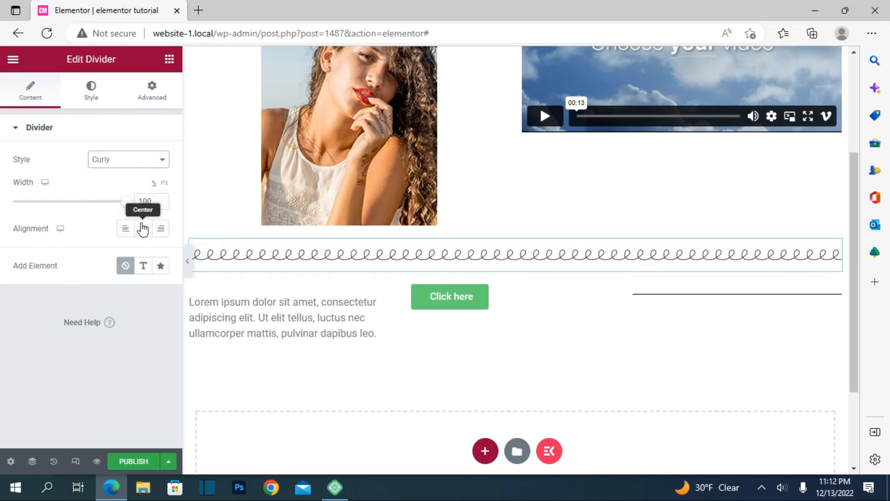
pyautogui.click(159, 163)
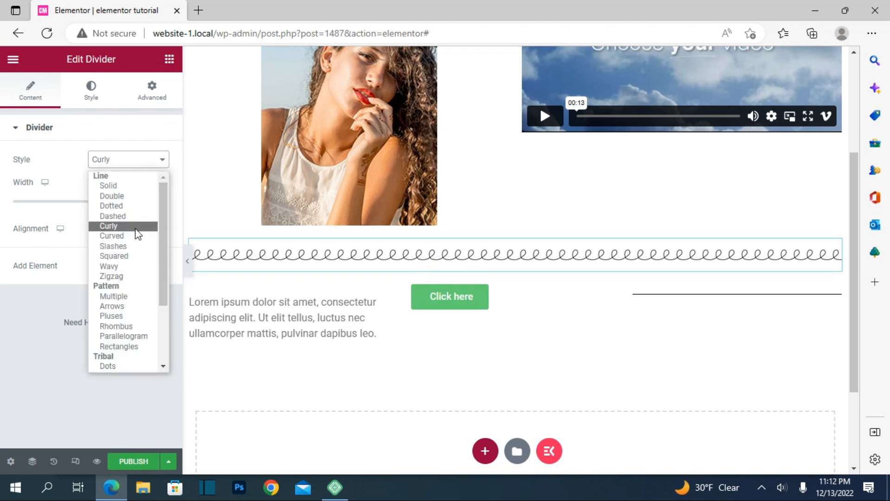
pyautogui.click(123, 277)
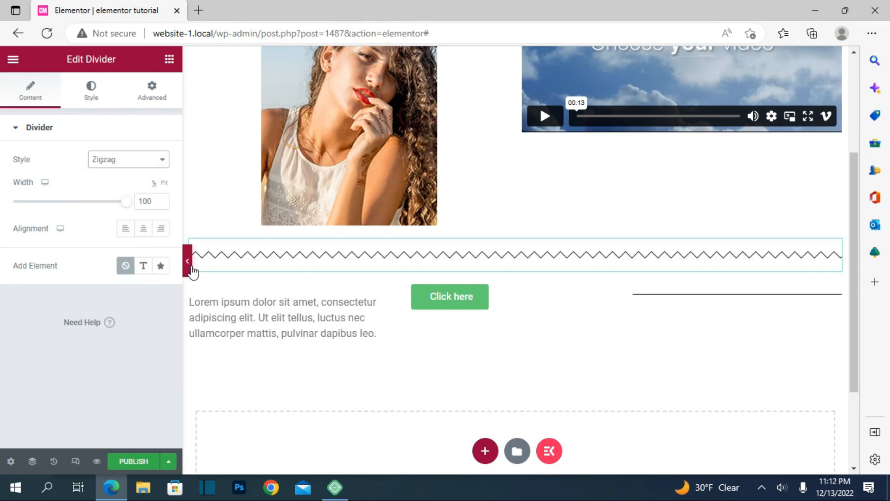
# Set the full-width divider's style to Multiple and add a text element to it, keeping the default text "Divider".
pyautogui.click(163, 166)
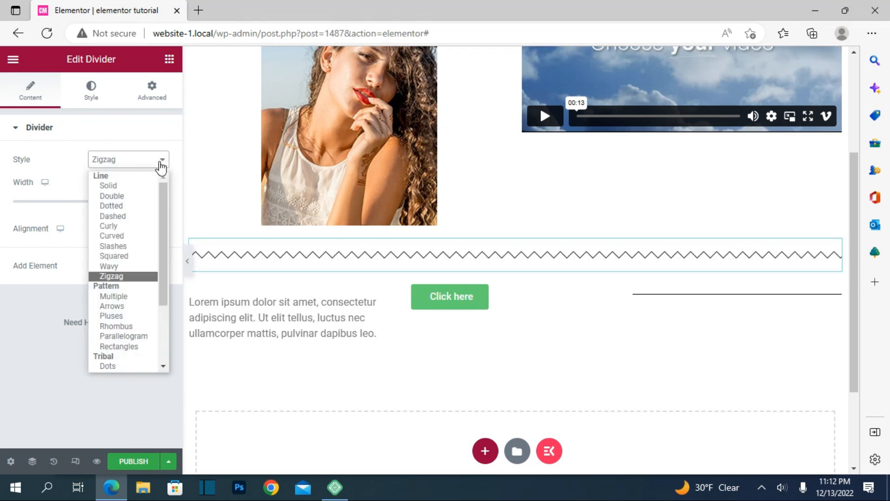
pyautogui.click(120, 301)
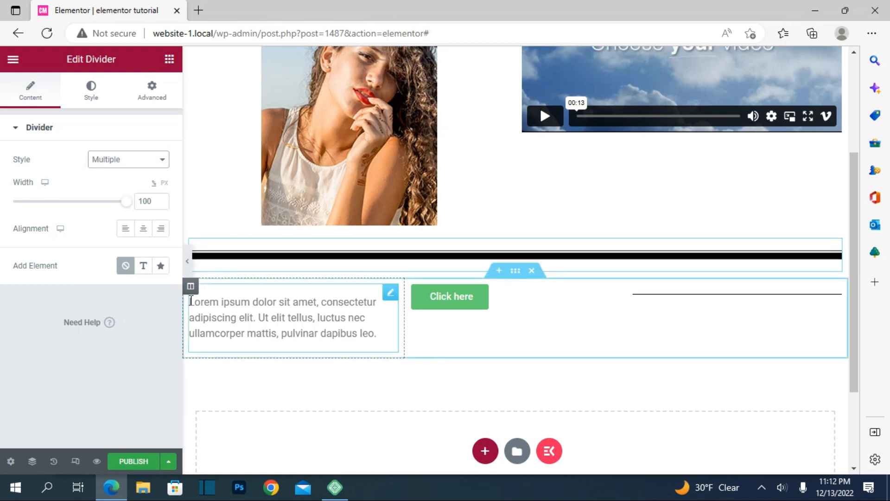
pyautogui.click(142, 266)
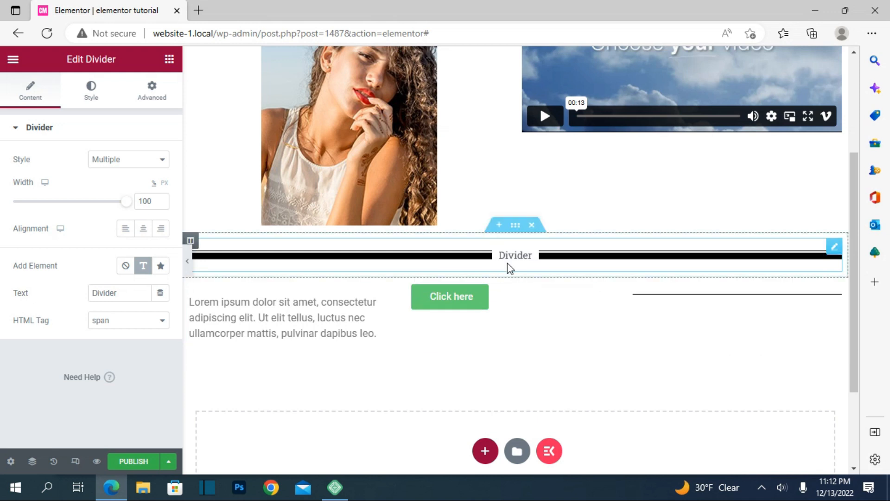
pyautogui.click(147, 297)
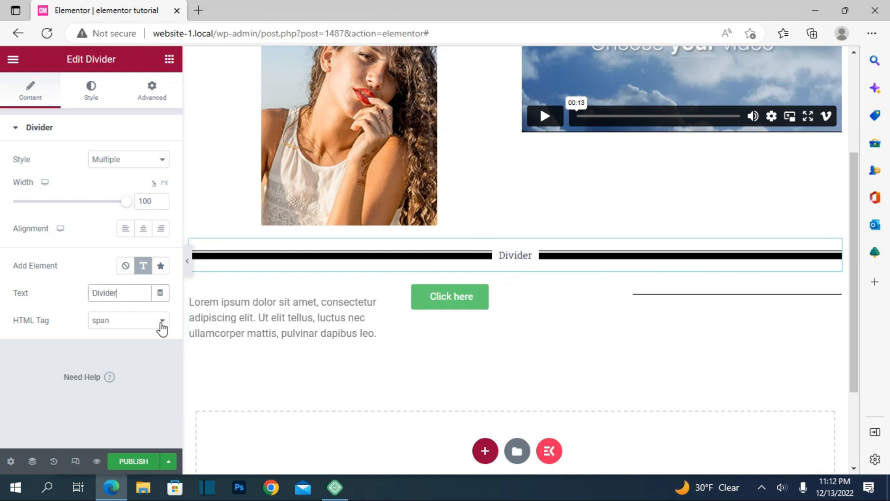
# Change the full-width divider's color to #AA3C3C and look through its advanced settings.
pyautogui.click(90, 95)
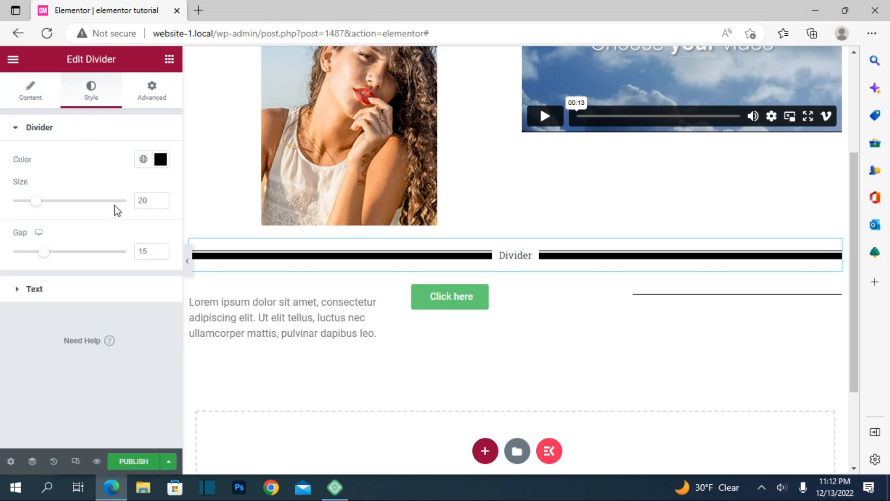
pyautogui.click(161, 159)
pyautogui.click(189, 244)
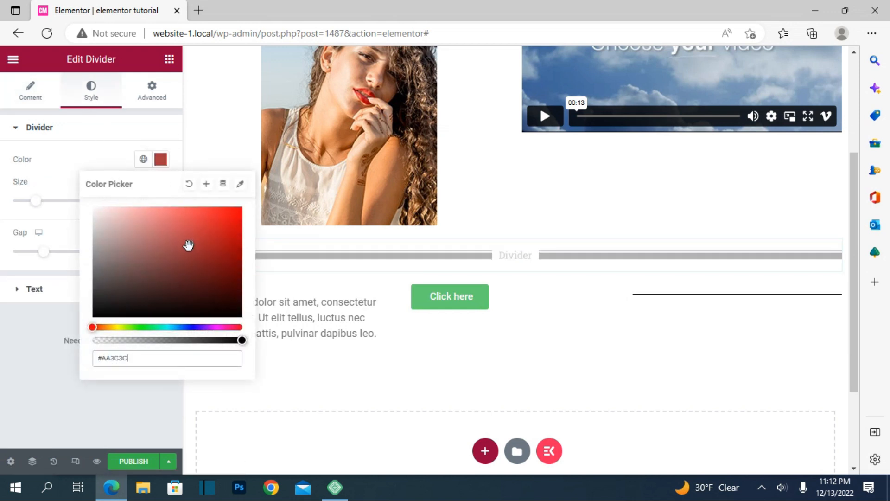
pyautogui.click(148, 93)
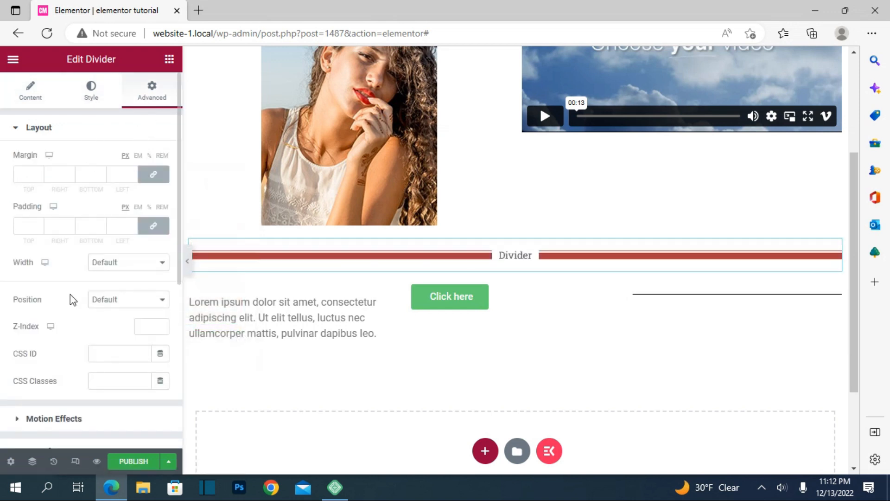
pyautogui.scroll(-2, 60, 284)
pyautogui.scroll(-3, 60, 284)
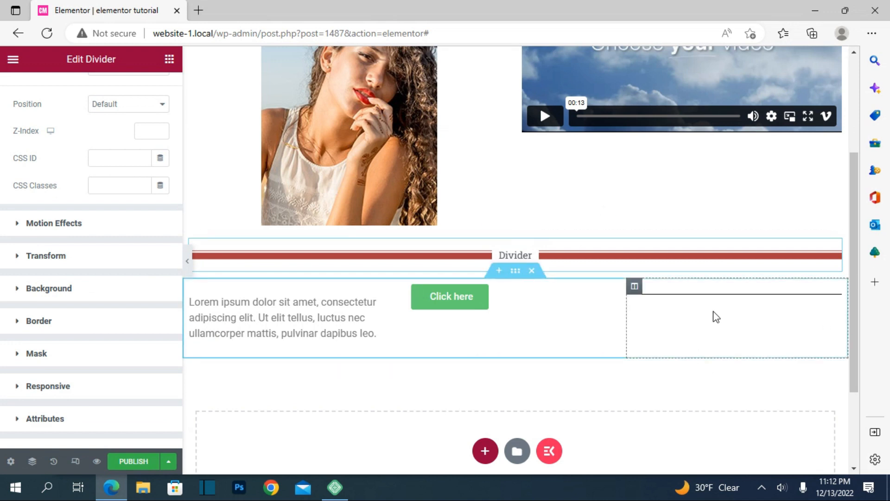
# Replace the divider in the third column with a Google Maps widget, keeping its default London Eye location.
pyautogui.click(699, 291)
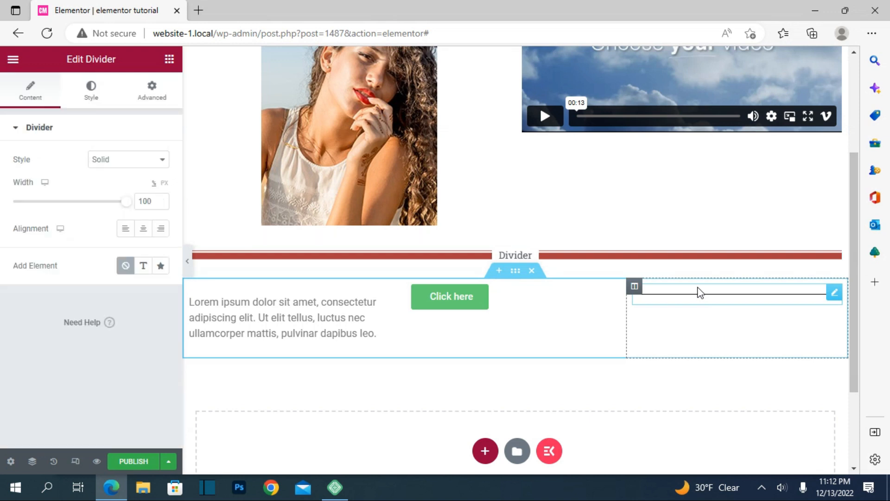
pyautogui.press('Delete')
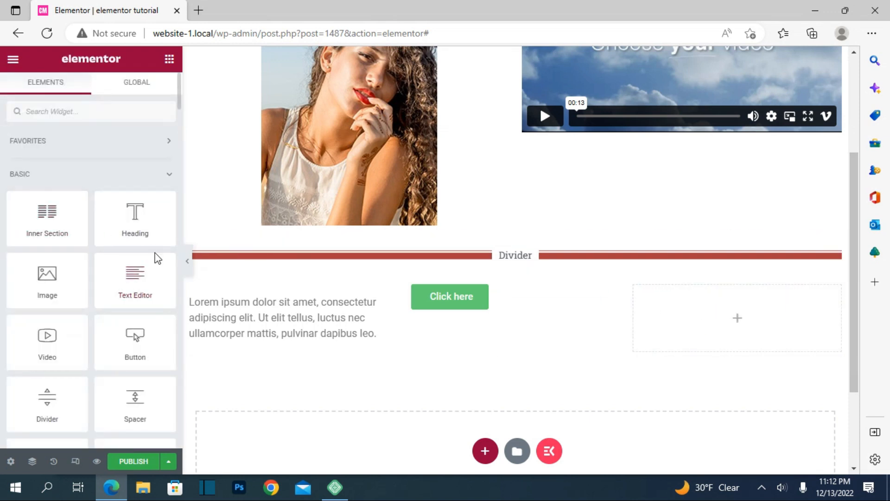
pyautogui.scroll(-3, 157, 259)
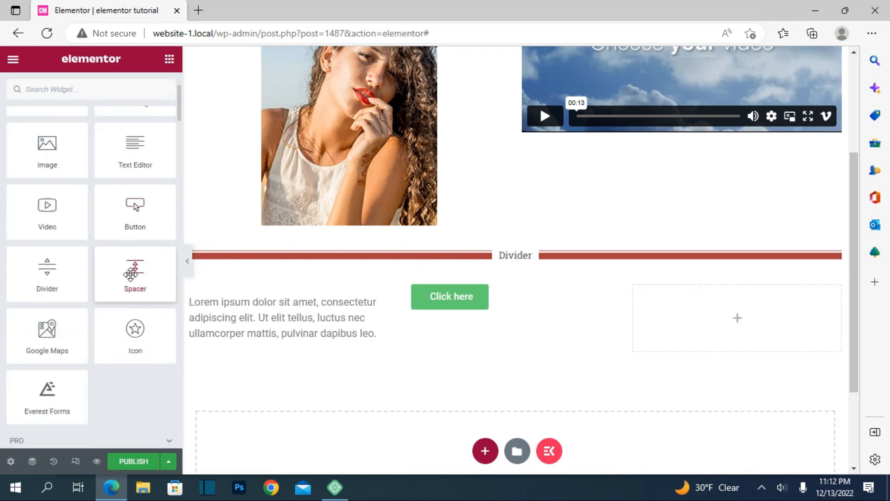
pyautogui.moveTo(50, 345); pyautogui.dragTo(827, 310)
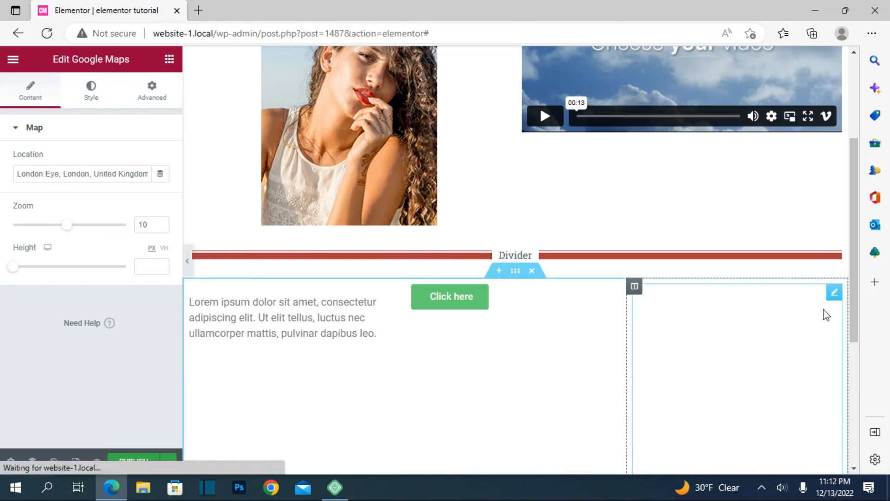
pyautogui.scroll(-5, 744, 338)
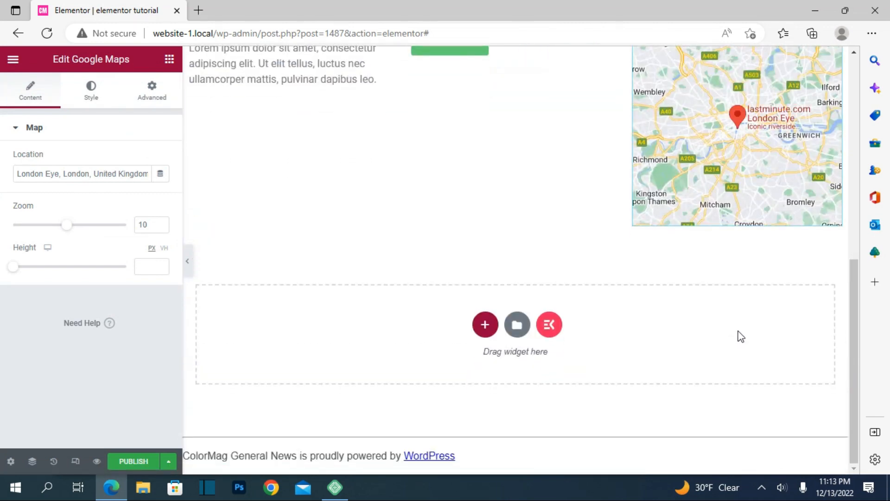
pyautogui.scroll(4, 742, 337)
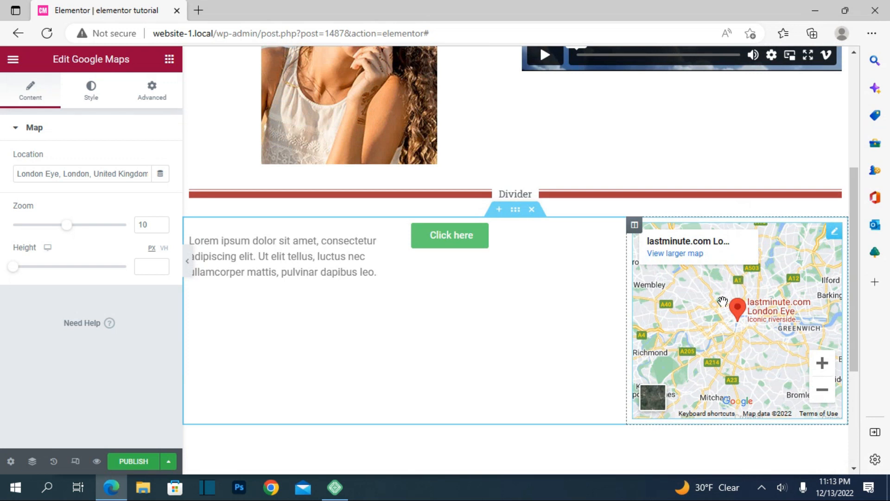
pyautogui.click(117, 173)
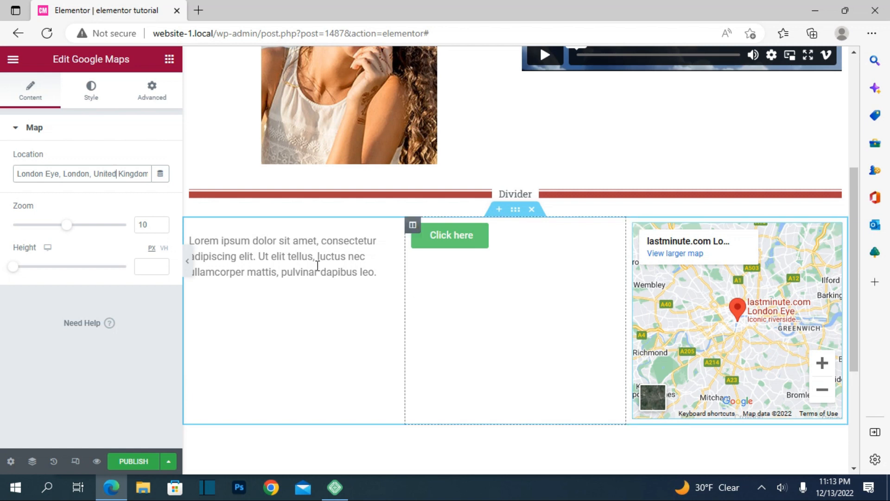
# Add a new section with three equal columns below the section containing the map.
pyautogui.scroll(-1, 420, 306)
pyautogui.scroll(-2, 420, 299)
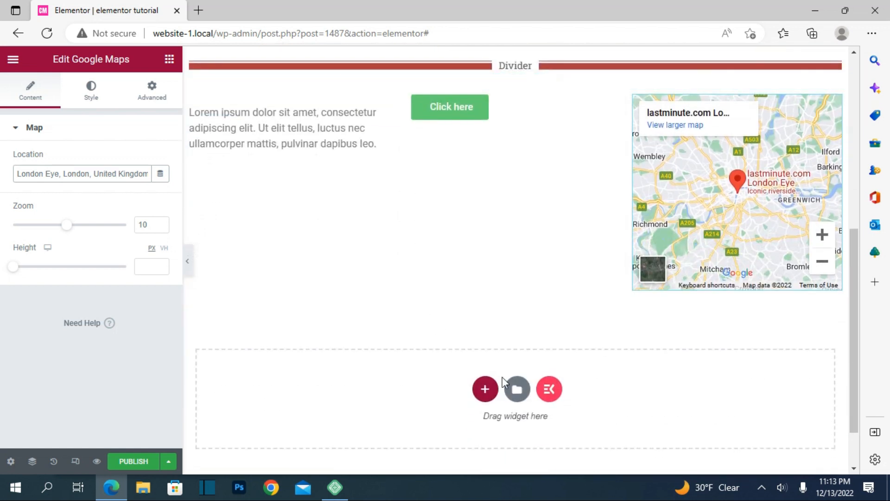
pyautogui.click(485, 388)
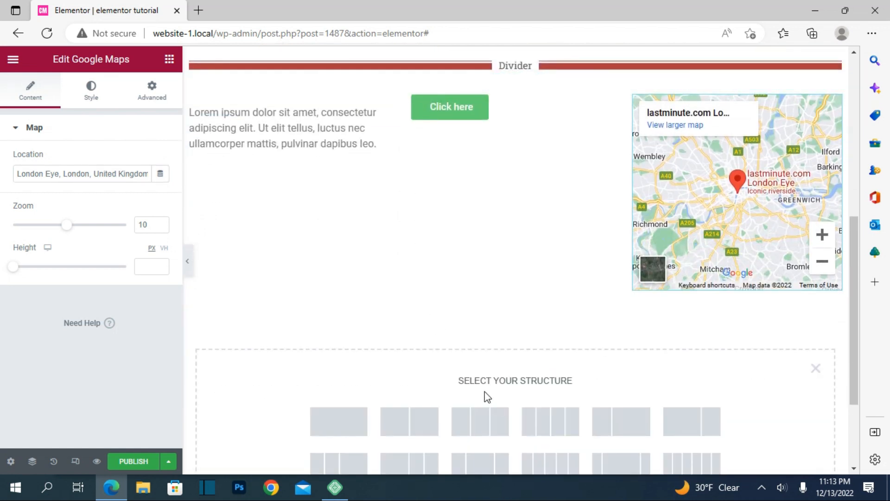
pyautogui.click(476, 416)
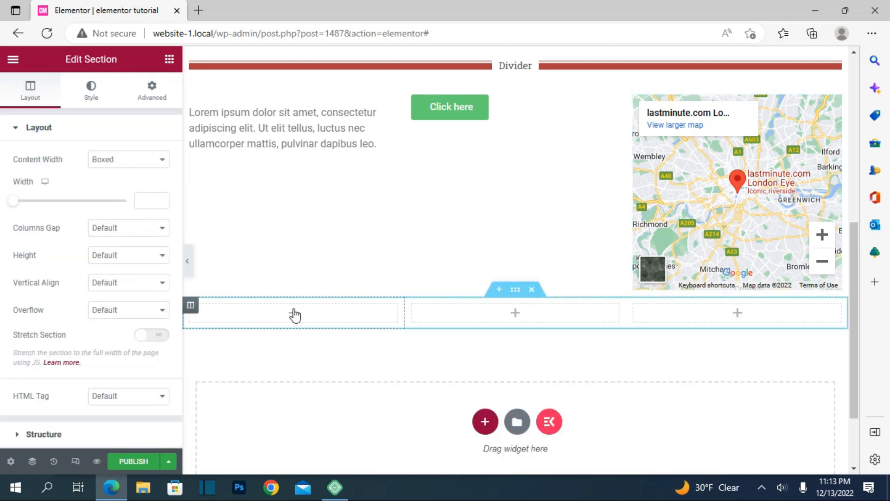
# Add an Icon widget to the first column of the new three-column section.
pyautogui.click(259, 319)
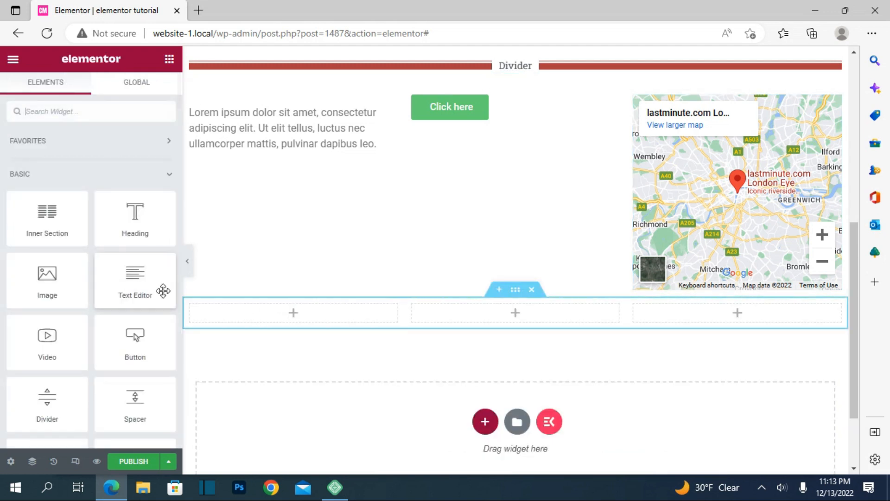
pyautogui.scroll(-5, 110, 294)
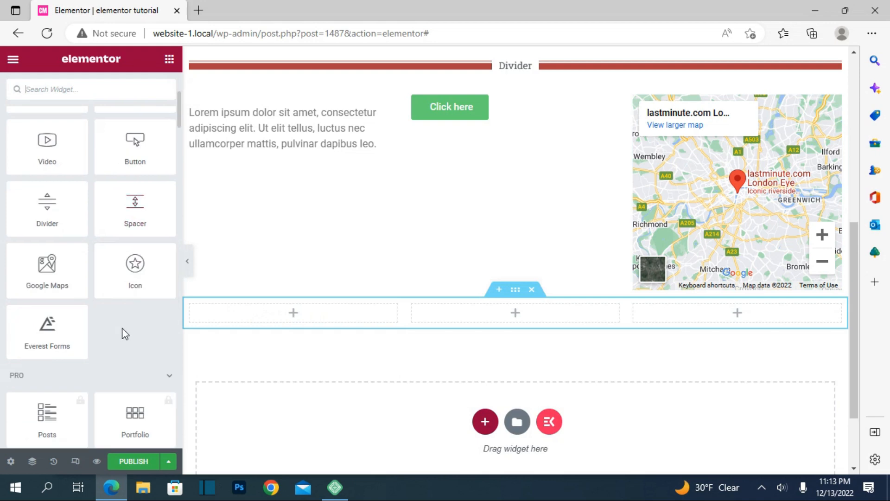
pyautogui.moveTo(135, 266); pyautogui.dragTo(306, 318)
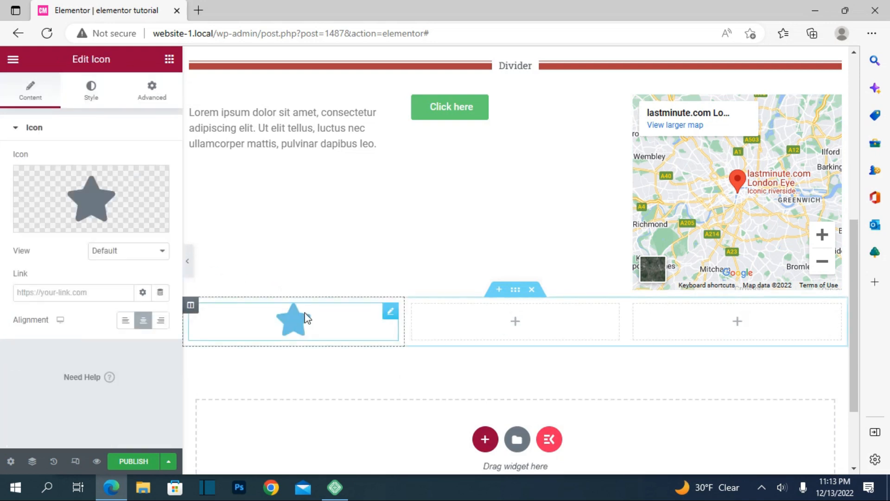
# Search the icon library for "yo" and replace the star with the first YouTube icon.
pyautogui.click(132, 194)
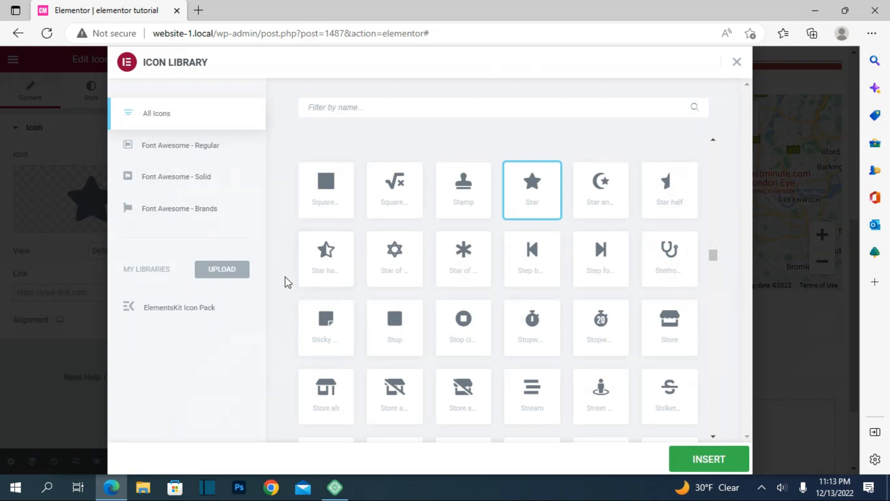
pyautogui.scroll(-5, 461, 236)
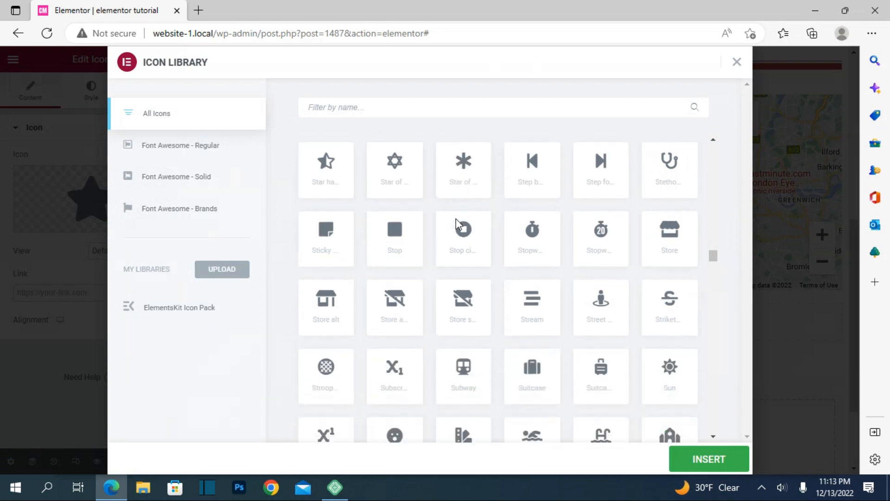
pyautogui.scroll(-1, 461, 235)
pyautogui.click(394, 111)
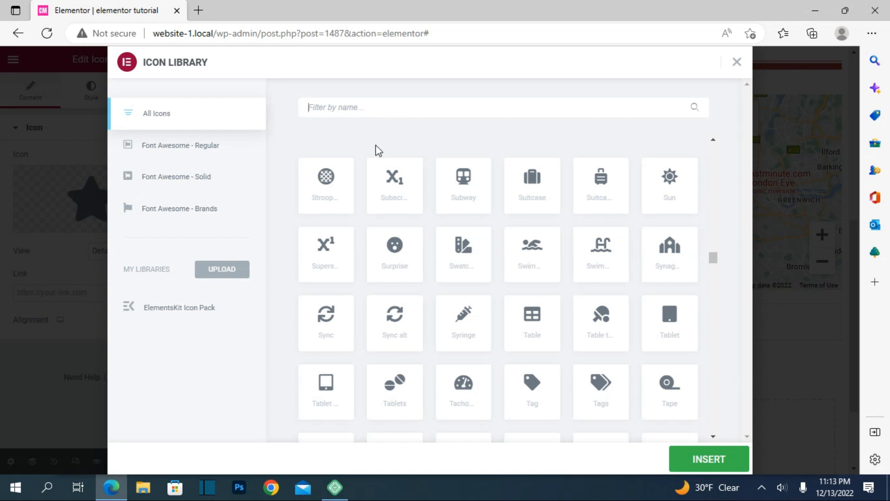
pyautogui.write('yo')
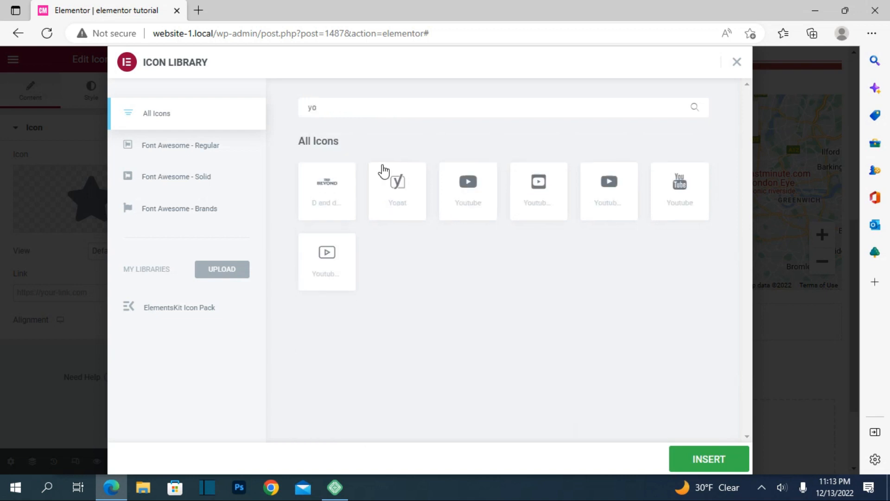
pyautogui.click(463, 203)
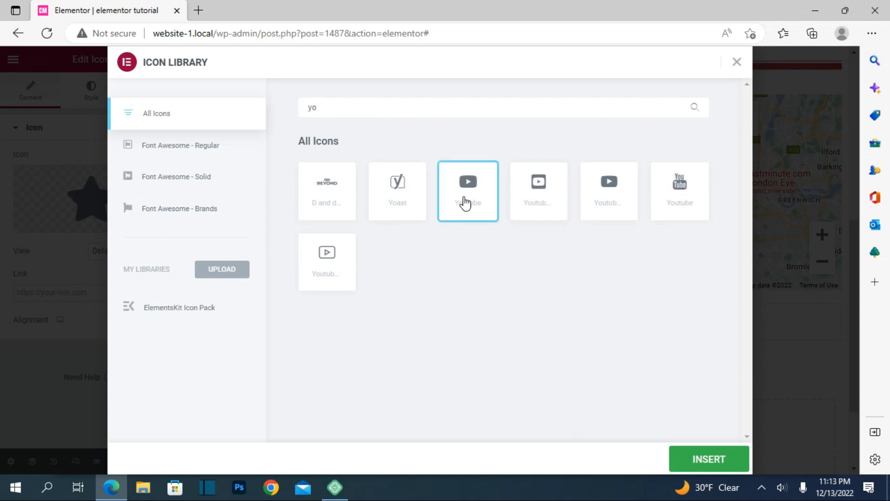
pyautogui.click(737, 457)
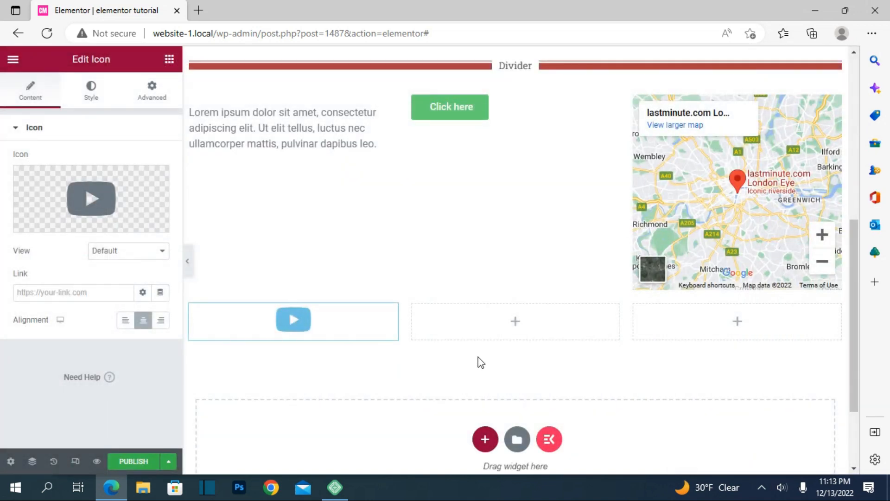
# Try the YouTube icon's left alignment and settle on aligning it to the right in its column.
pyautogui.click(89, 292)
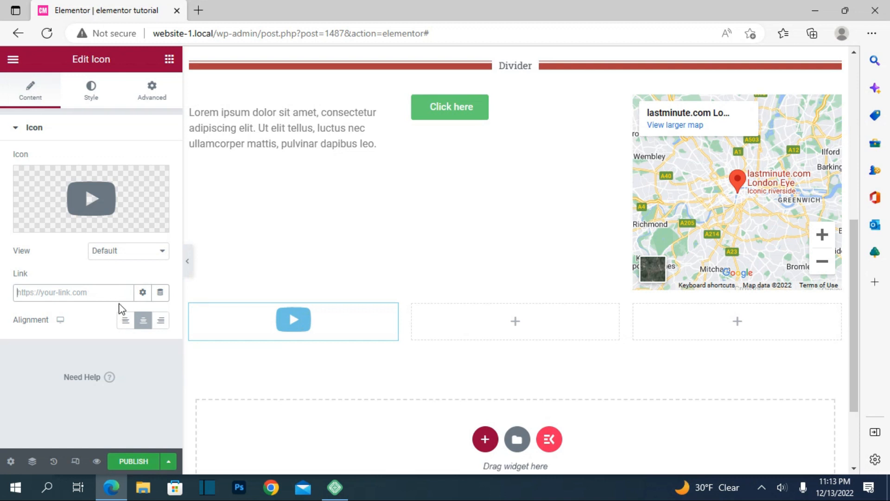
pyautogui.click(130, 321)
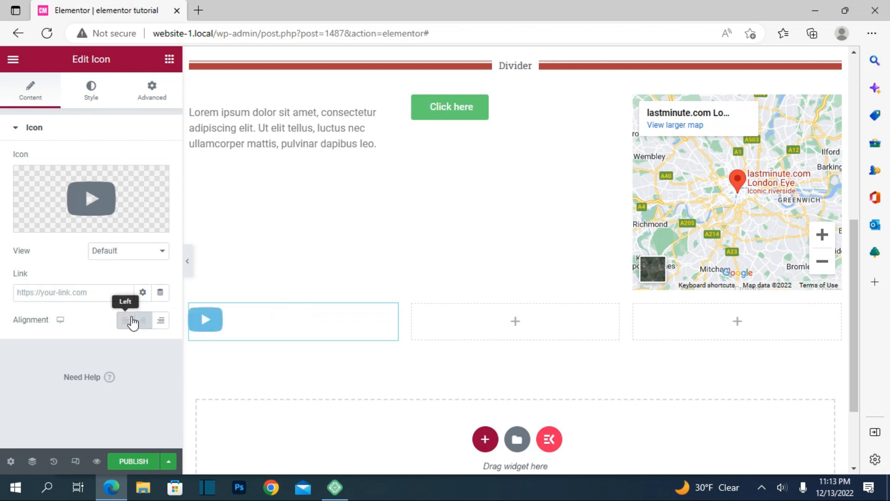
pyautogui.click(162, 324)
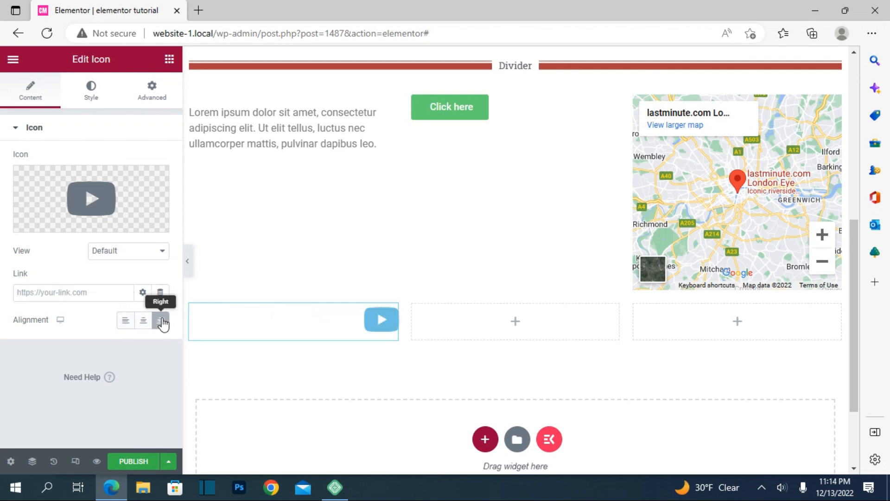
# Add an Everest Forms widget to the empty second column beside the YouTube icon.
pyautogui.scroll(-3, 341, 319)
pyautogui.scroll(1, 342, 320)
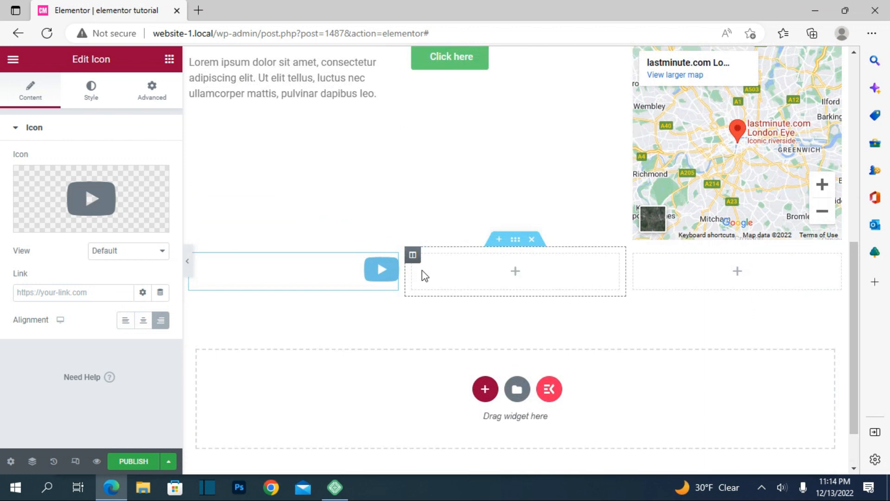
pyautogui.click(475, 278)
pyautogui.scroll(-3, 137, 297)
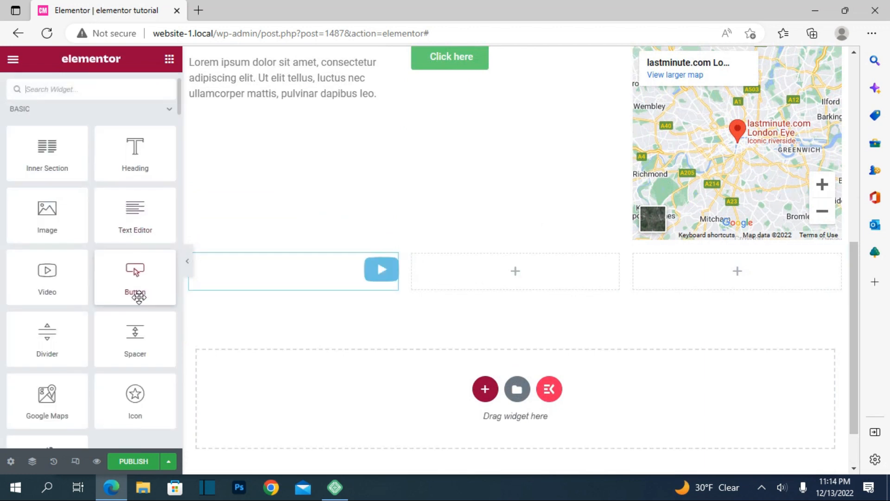
pyautogui.moveTo(27, 385); pyautogui.dragTo(490, 282)
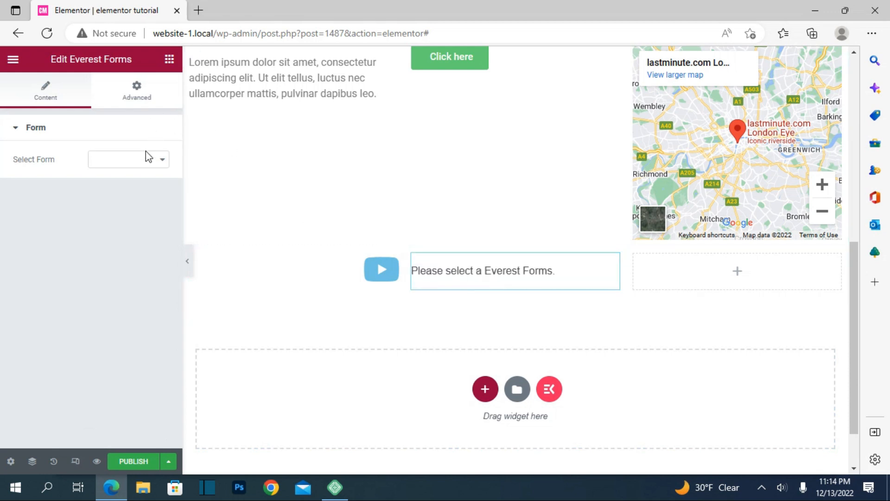
# Set the Everest Forms widget to show the first Contact Form.
pyautogui.click(162, 161)
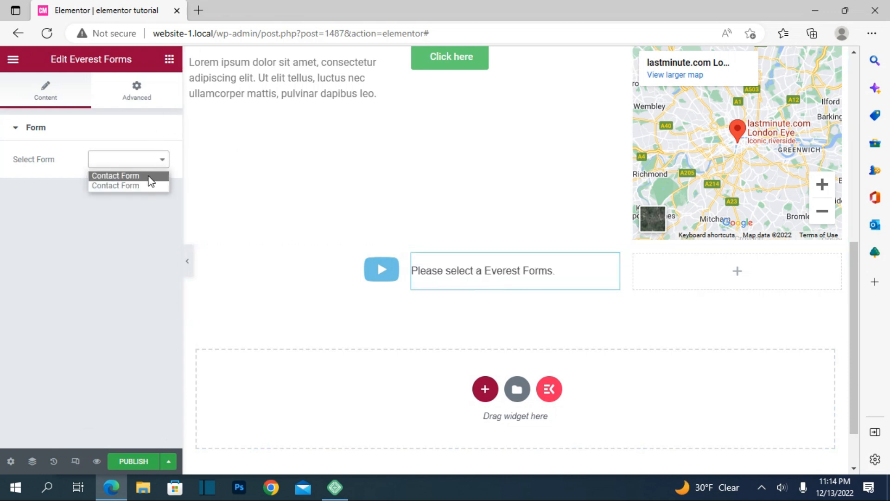
pyautogui.click(147, 176)
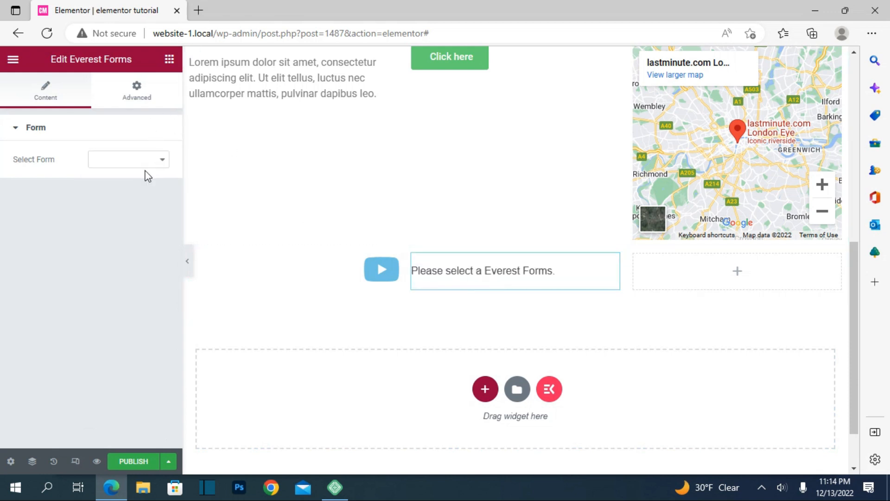
pyautogui.click(160, 160)
pyautogui.click(148, 176)
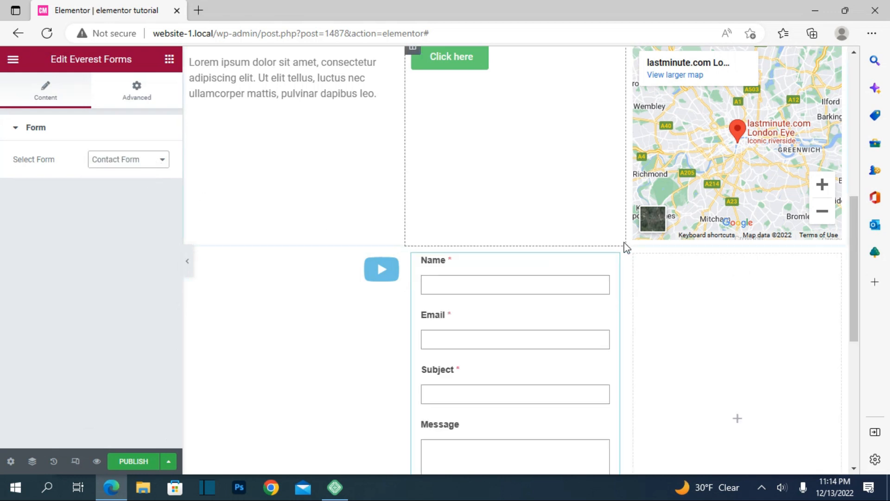
# Examine the contact form's fields and submit button on the page, along with the widget's advanced layout settings.
pyautogui.scroll(-4, 538, 280)
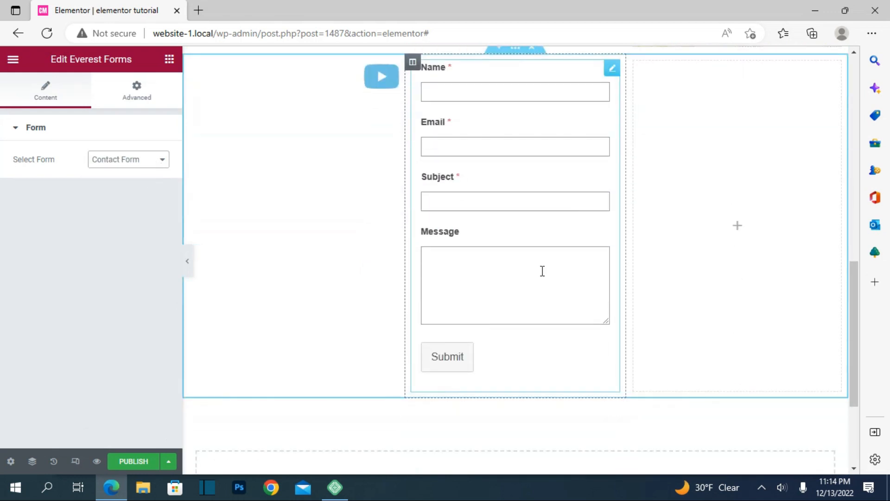
pyautogui.scroll(1, 542, 271)
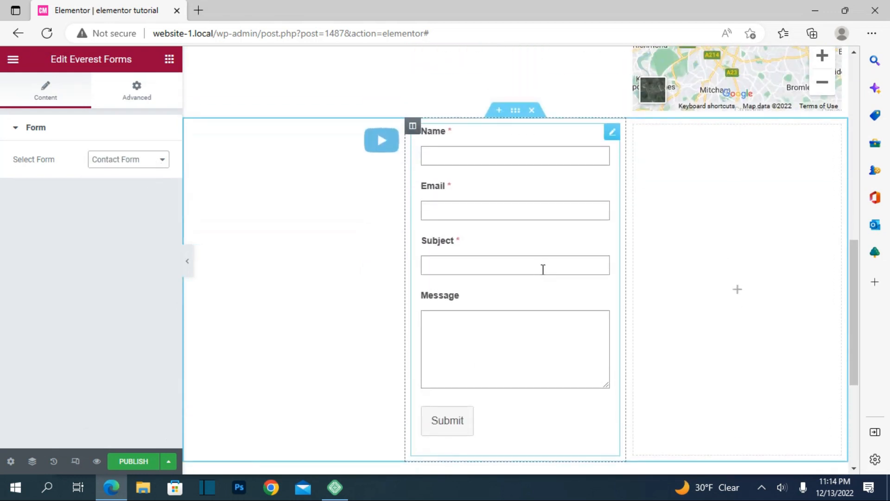
pyautogui.click(154, 101)
pyautogui.scroll(-4, 539, 243)
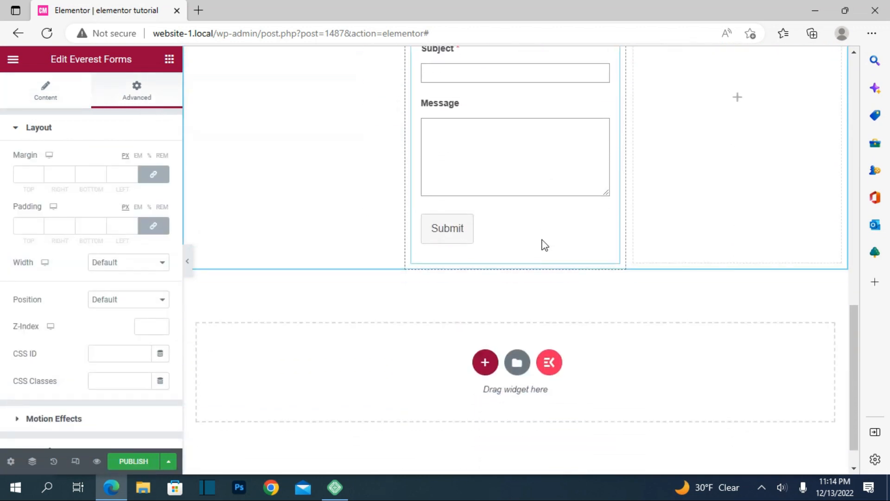
pyautogui.scroll(3, 464, 236)
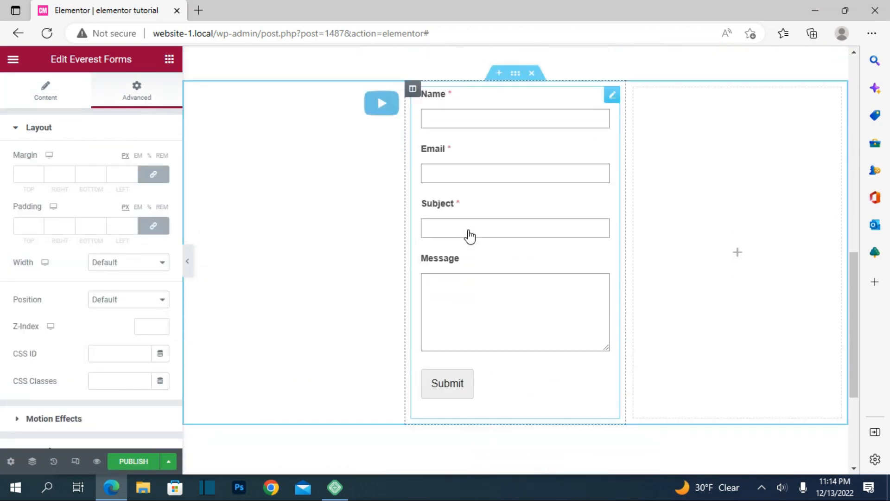
pyautogui.scroll(1, 470, 236)
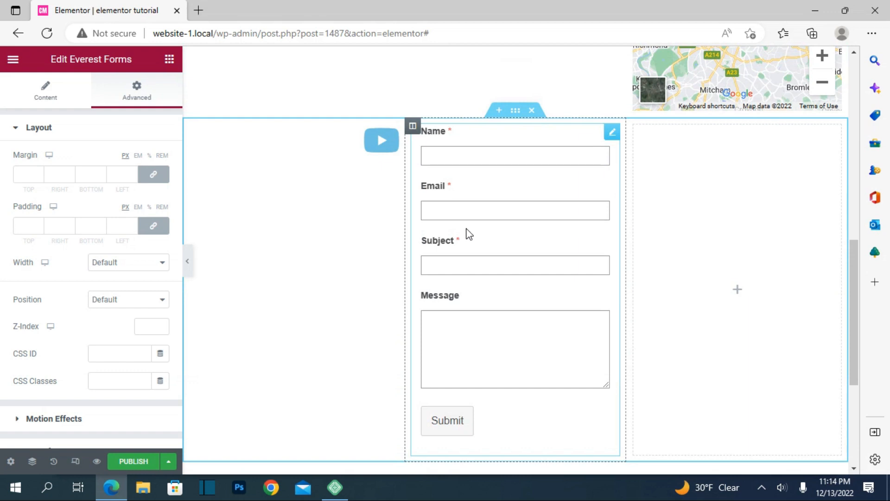
pyautogui.scroll(-5, 467, 235)
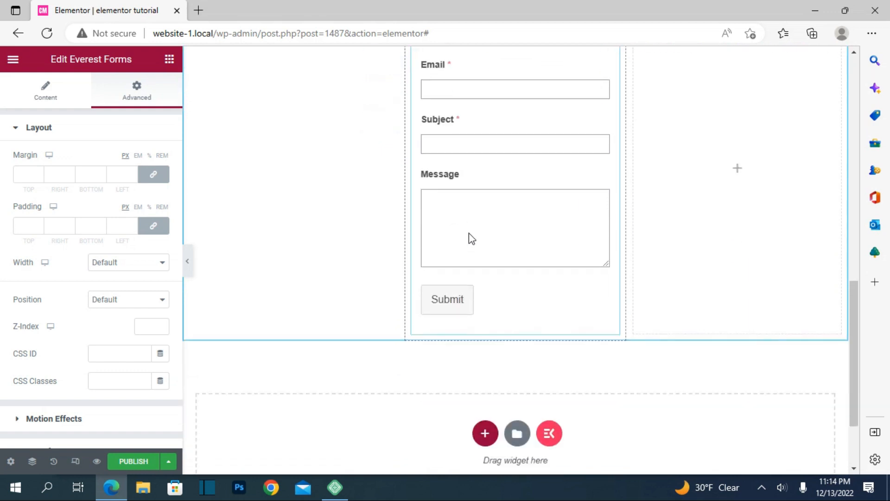
pyautogui.scroll(4, 473, 240)
pyautogui.scroll(2, 471, 239)
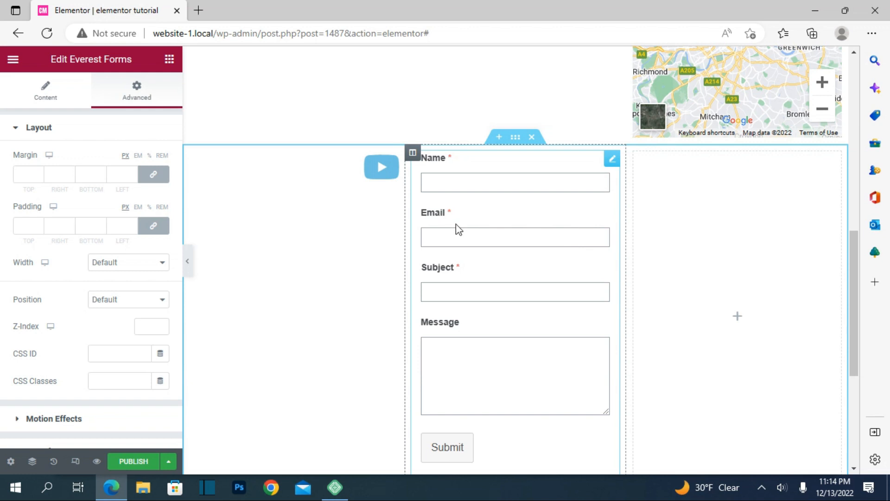
# Open the widget library for the empty third column and browse the available elements.
pyautogui.click(741, 223)
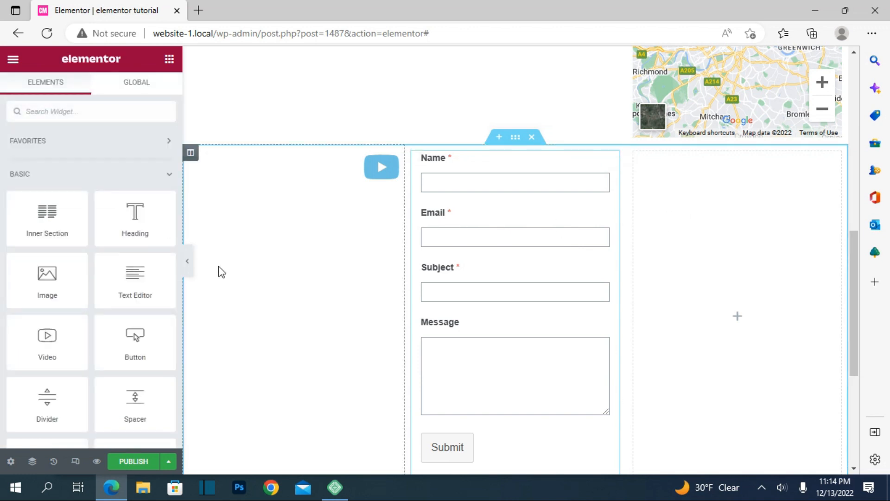
pyautogui.scroll(-2, 94, 276)
pyautogui.scroll(-2, 94, 275)
pyautogui.scroll(5, 93, 274)
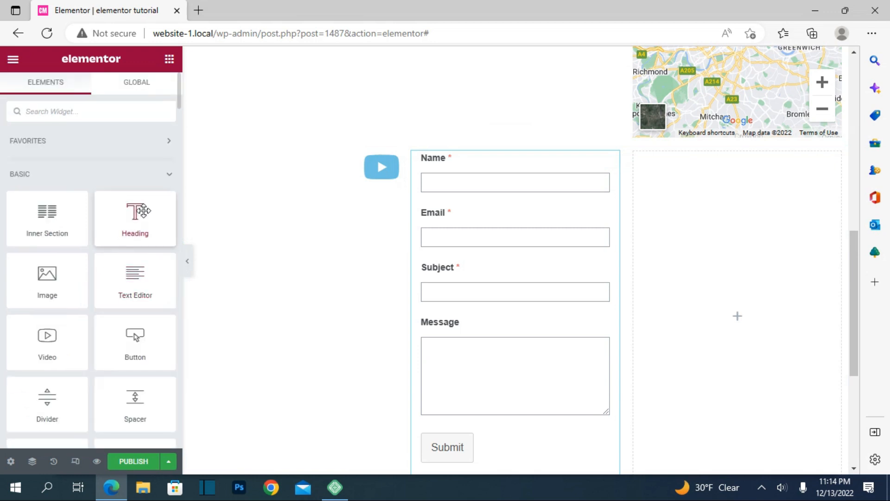